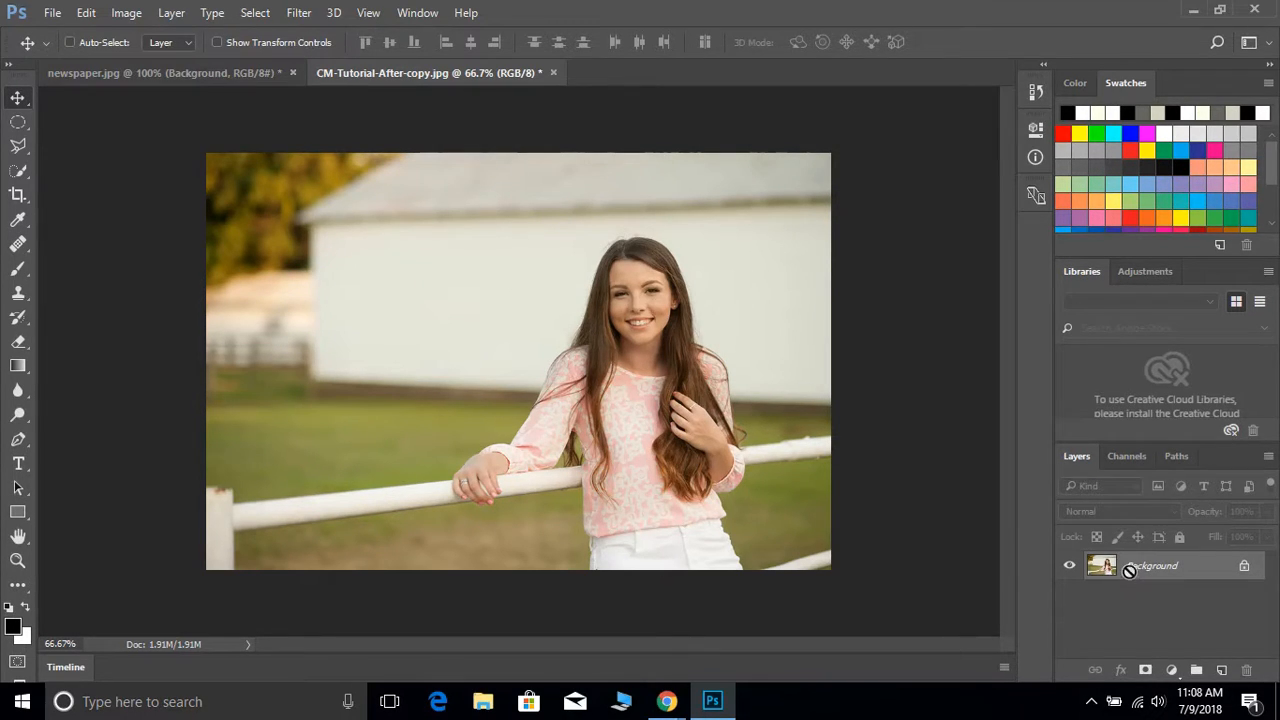
Step: Duplicate the Background layer and apply a Gaussian Blur with a 3.0-pixel radius to the copy
{"action": "key", "text": "ctrl+j"}
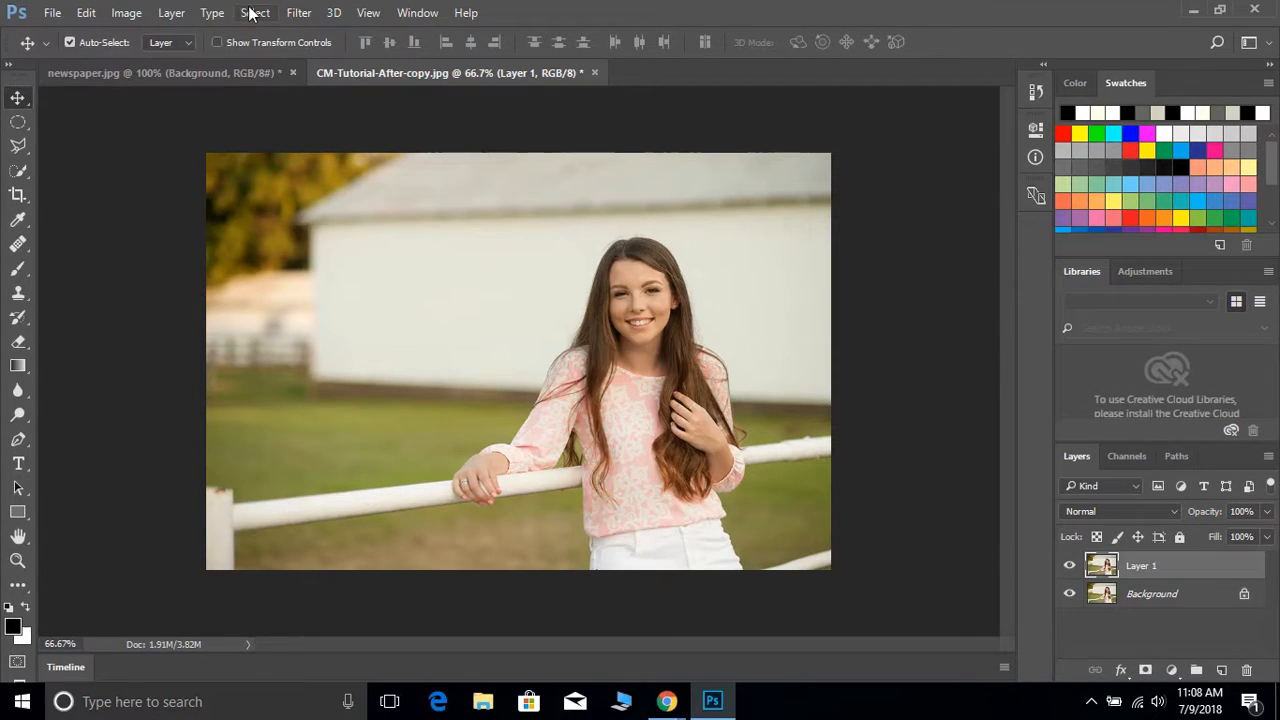
{"action": "left_click", "coordinate": [296, 12]}
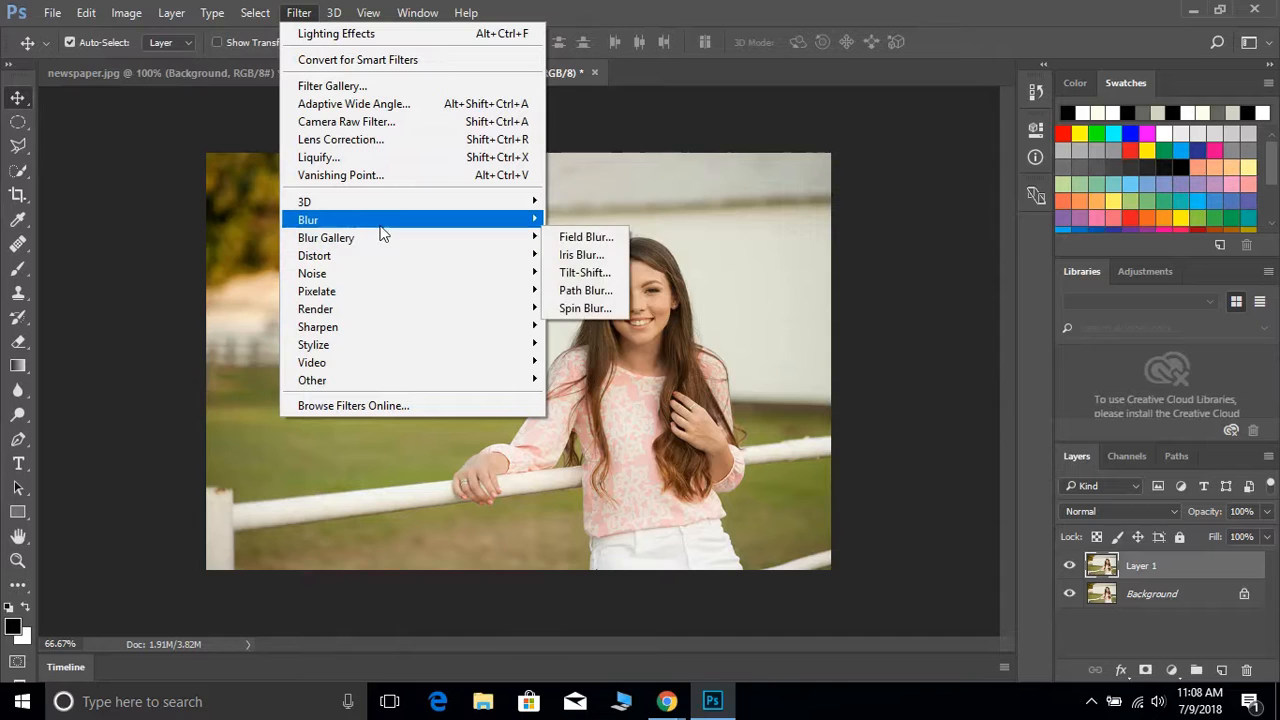
{"action": "mouse_move", "coordinate": [380, 226]}
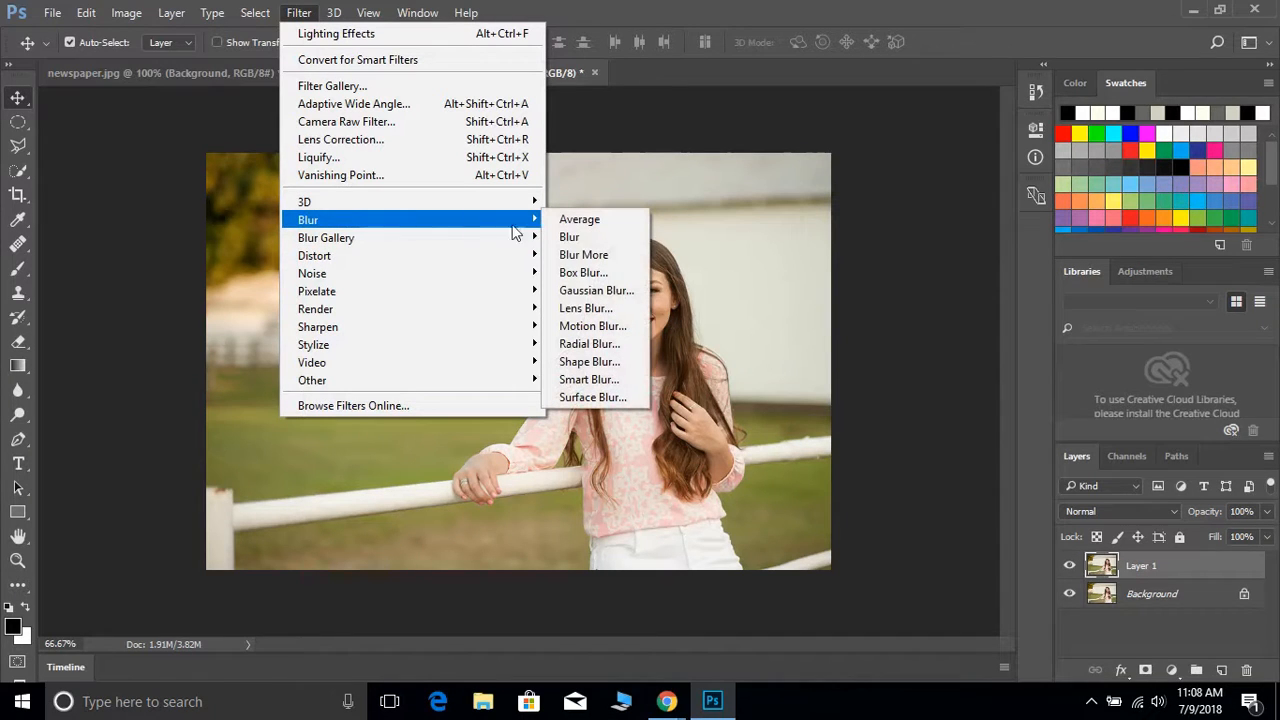
{"action": "left_click", "coordinate": [600, 291]}
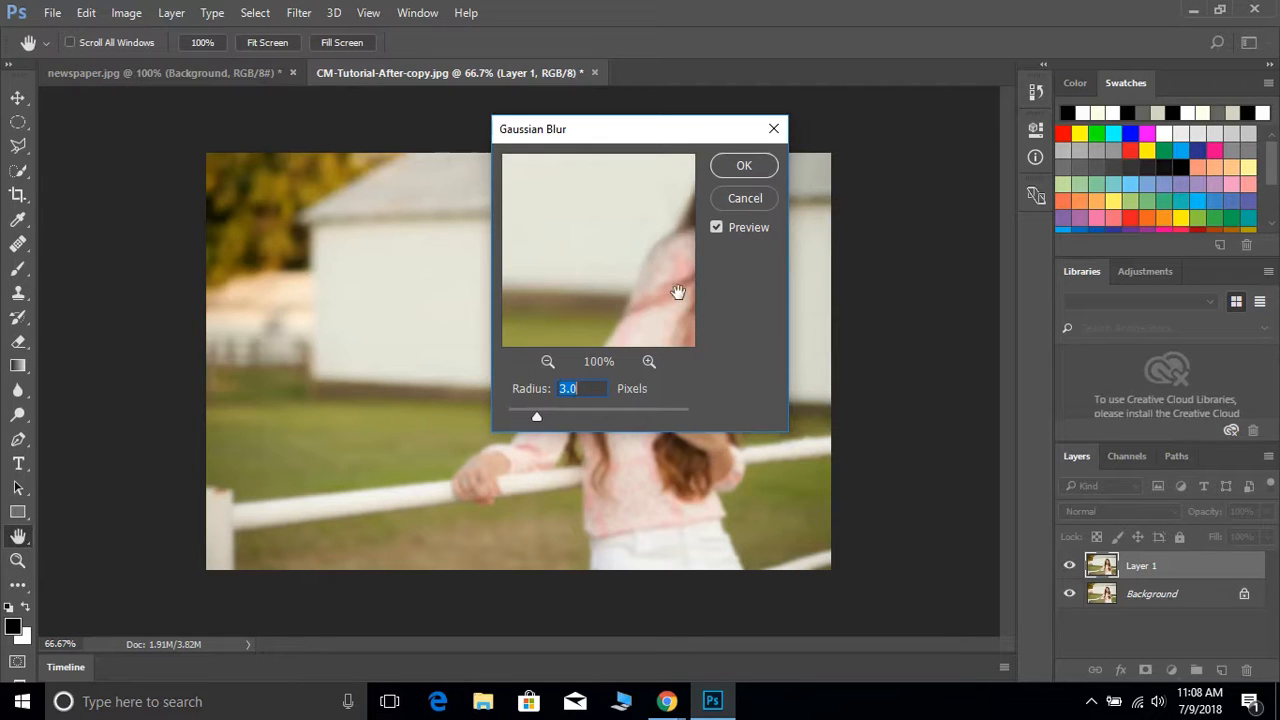
{"action": "left_click_drag", "start_coordinate": [677, 289], "coordinate": [521, 317]}
{"action": "left_click_drag", "start_coordinate": [593, 269], "coordinate": [567, 285]}
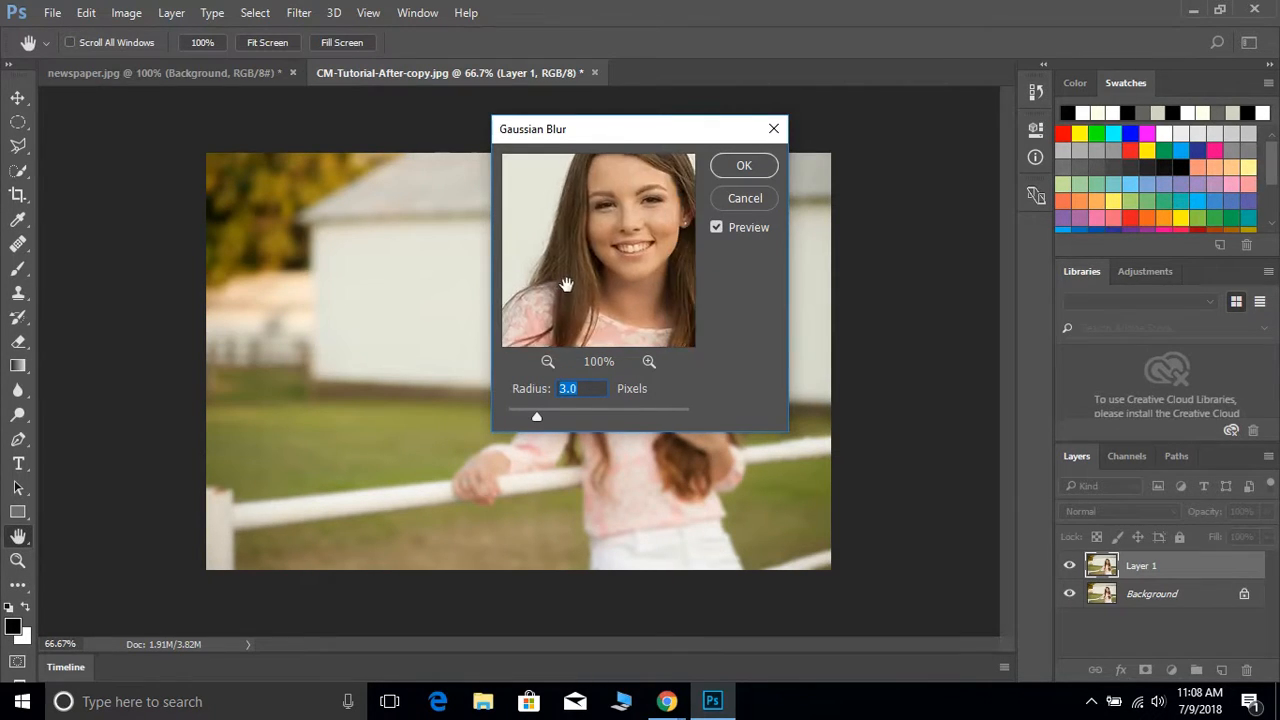
{"action": "left_click", "coordinate": [744, 166]}
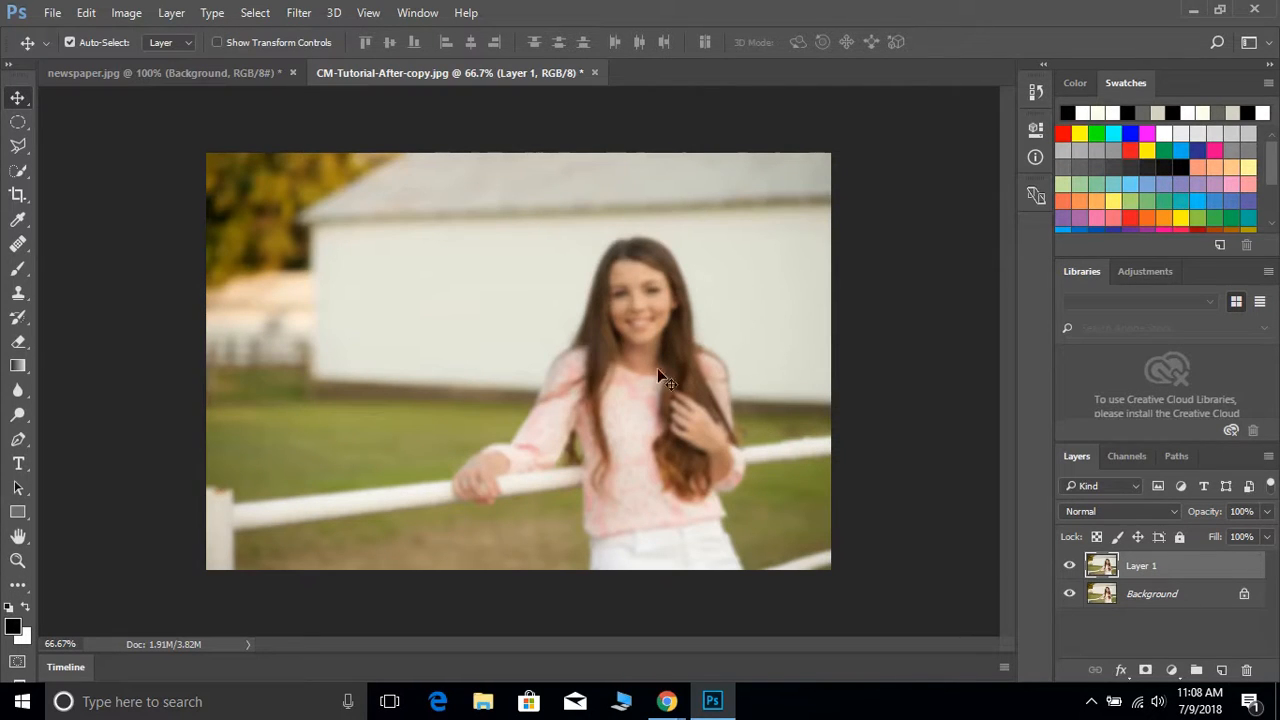
Step: Set the blurred layer's opacity to 25% and toggle its visibility to compare the softening effect
{"action": "left_click", "coordinate": [1240, 511]}
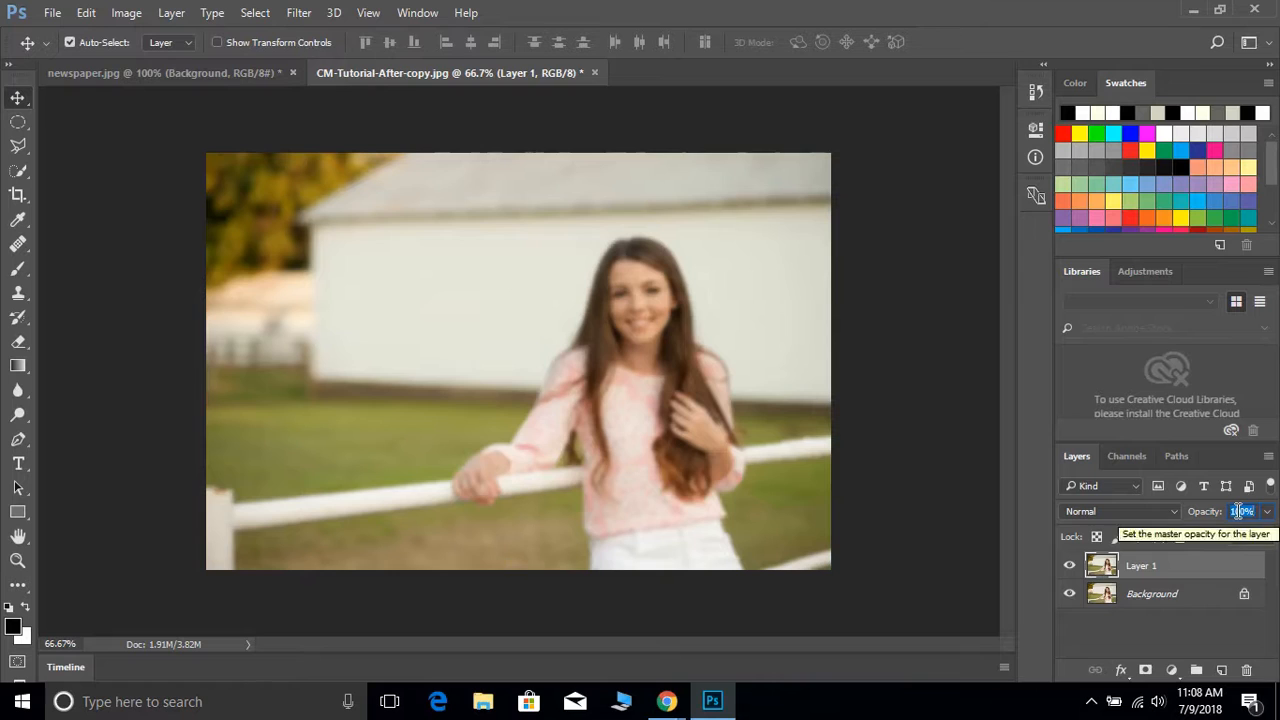
{"action": "type", "text": "25"}
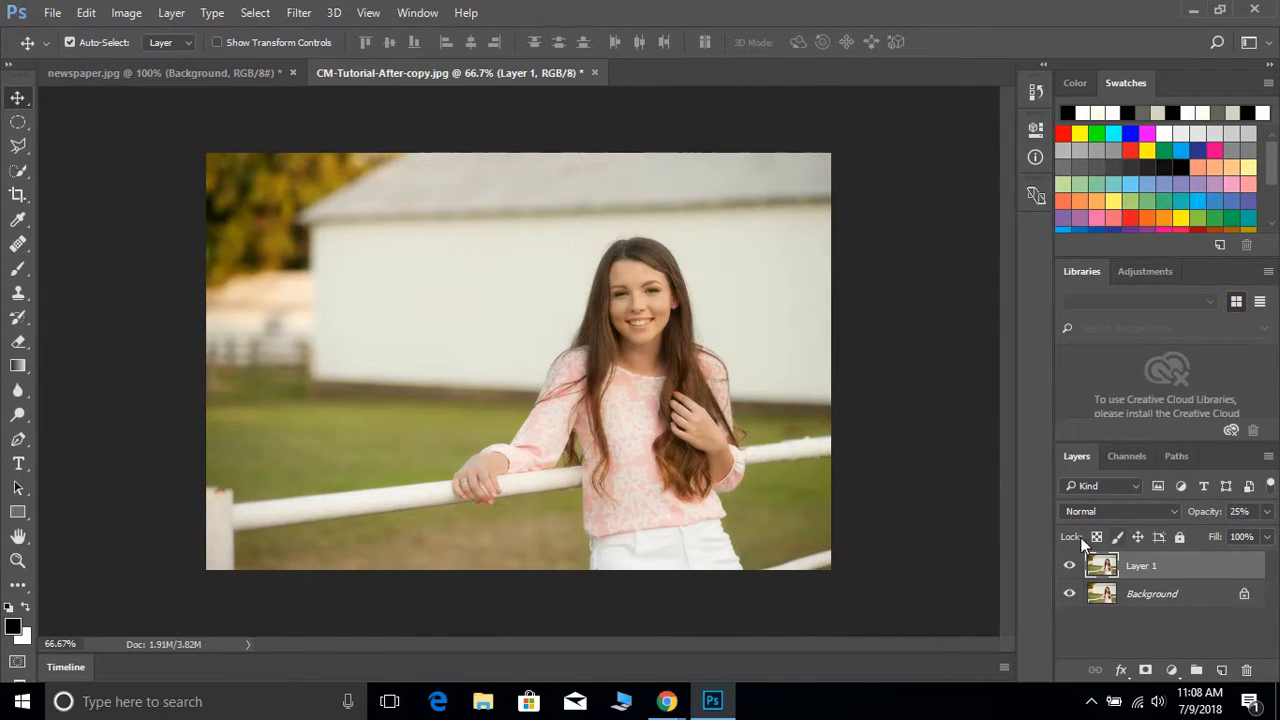
{"action": "left_click", "coordinate": [1069, 567]}
{"action": "left_click", "coordinate": [1069, 567]}
Step: Add a new layer on top, fill it with 50% Gray and set its blend mode to Soft Light
{"action": "left_click", "coordinate": [1222, 670]}
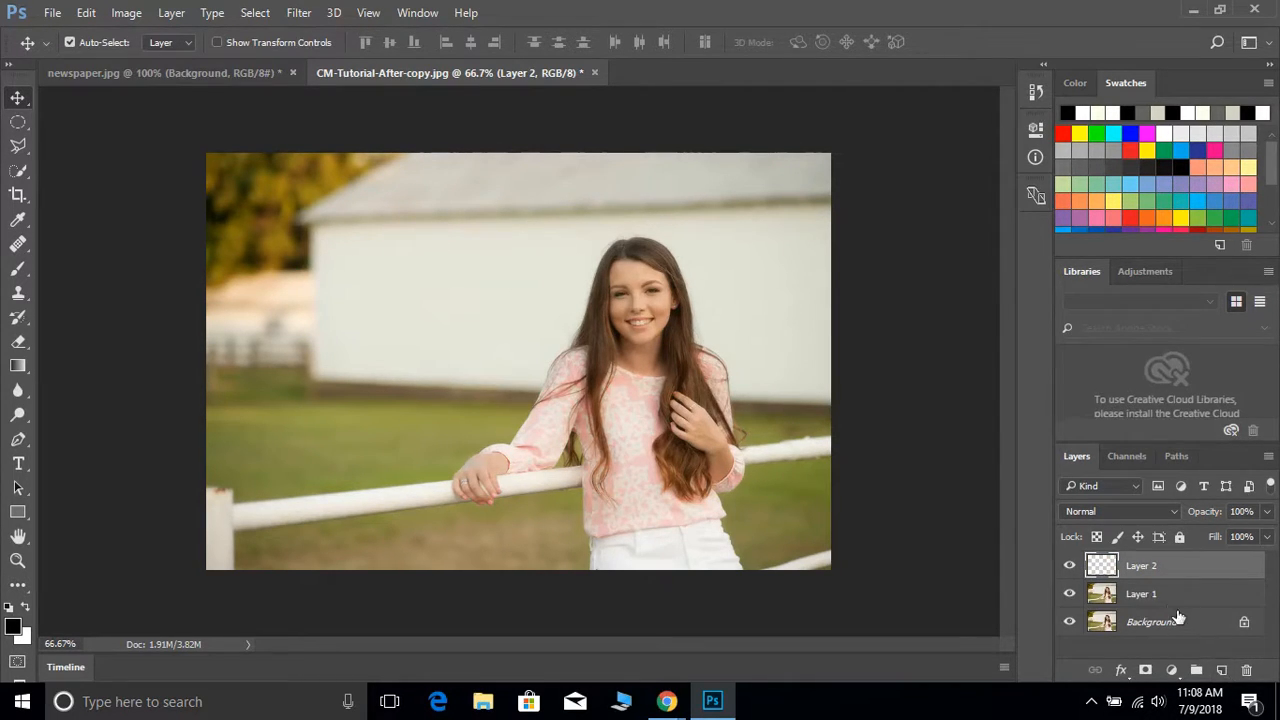
{"action": "left_click", "coordinate": [89, 12]}
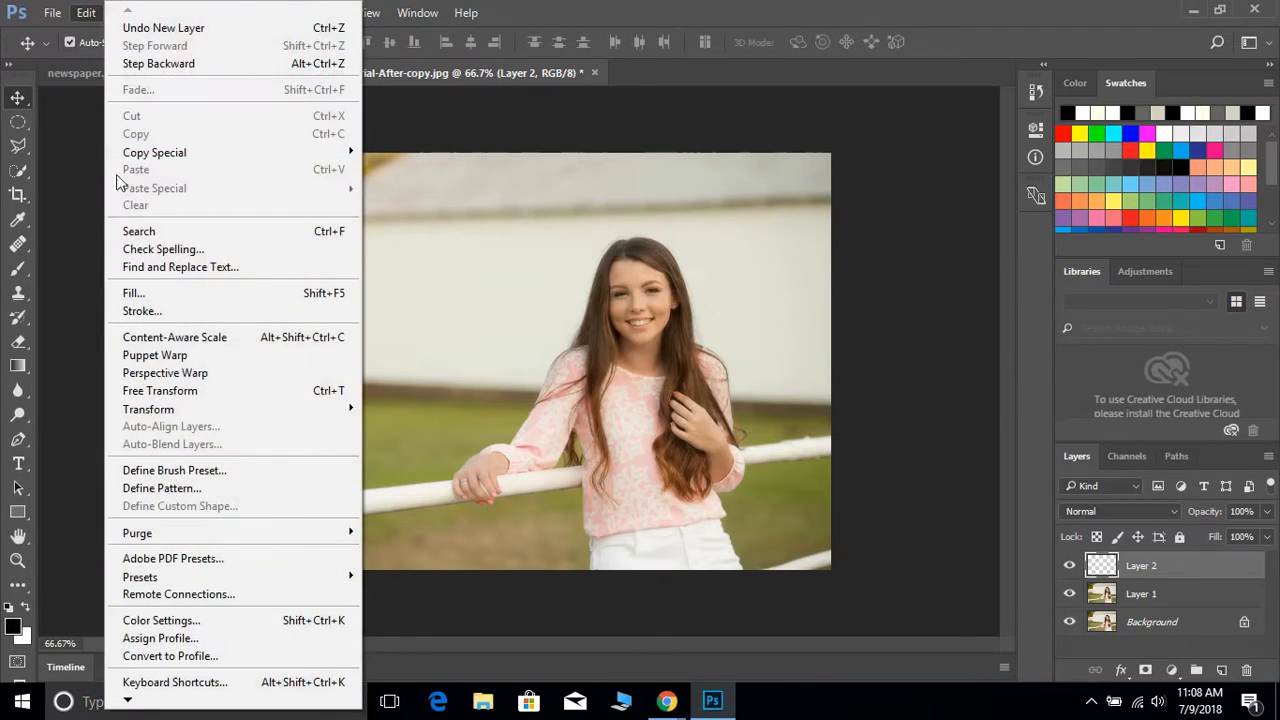
{"action": "left_click", "coordinate": [160, 293]}
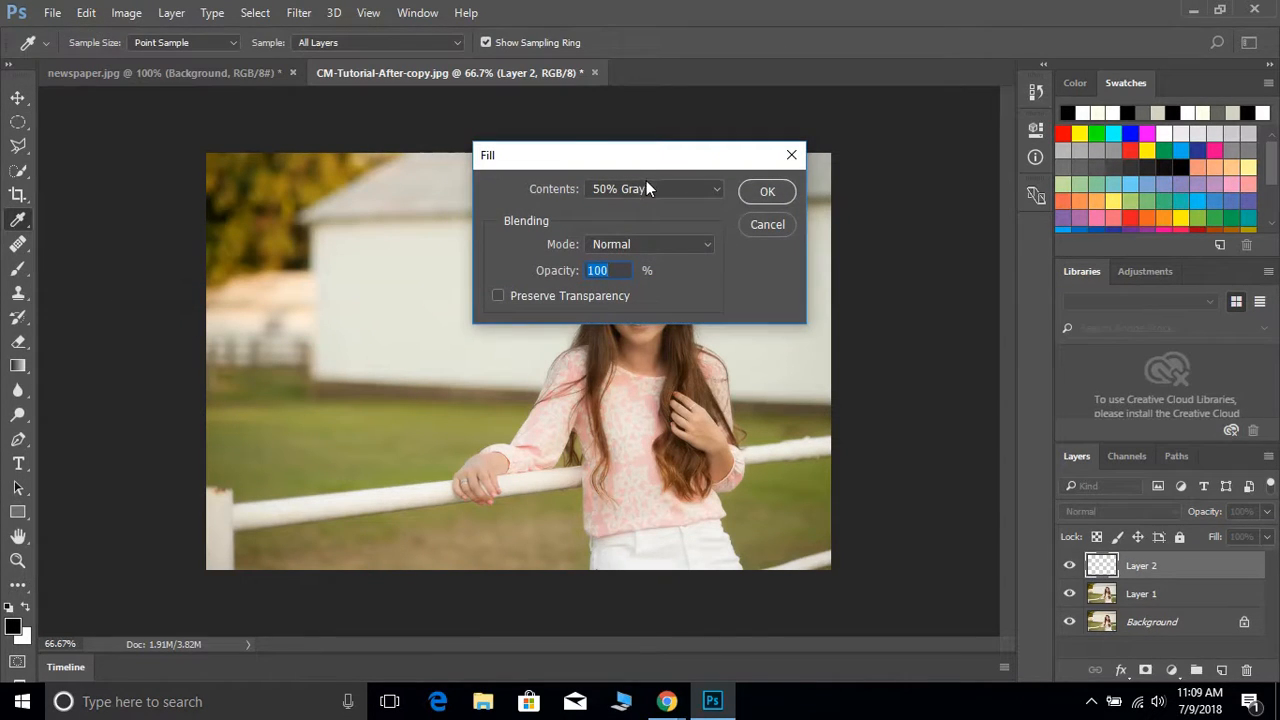
{"action": "left_click", "coordinate": [762, 193]}
{"action": "key", "text": "v"}
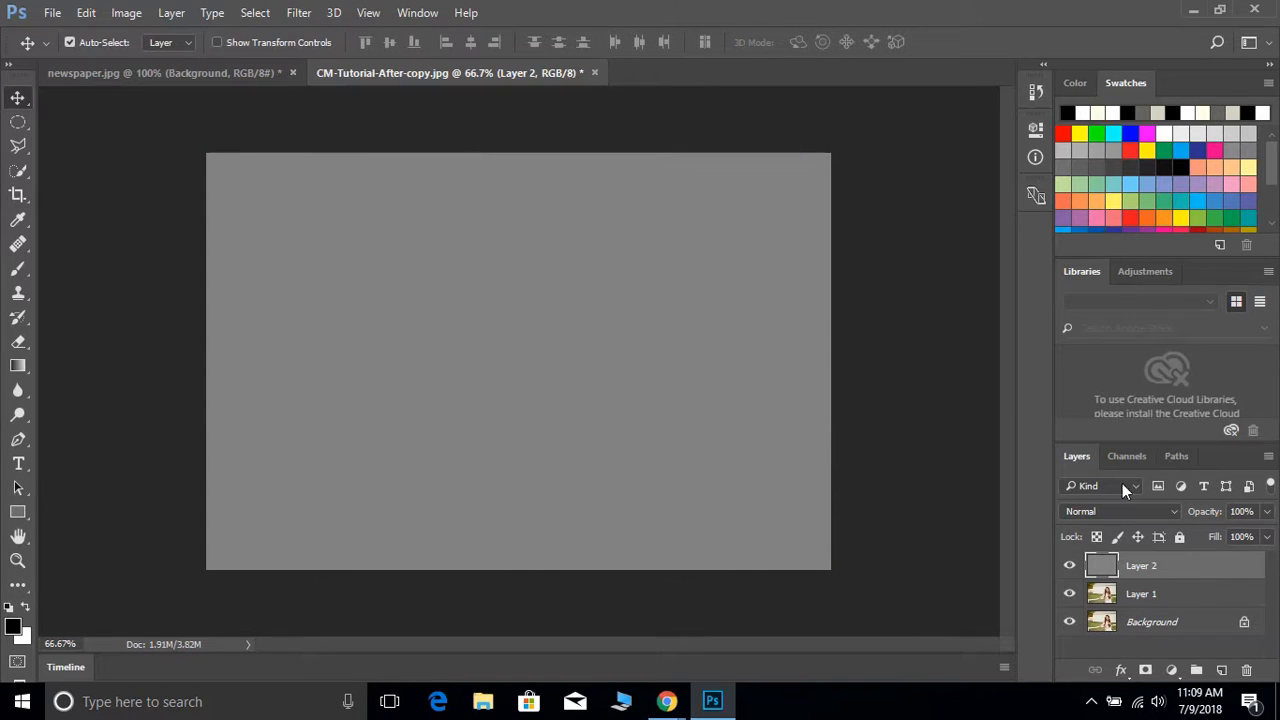
{"action": "left_click", "coordinate": [1157, 513]}
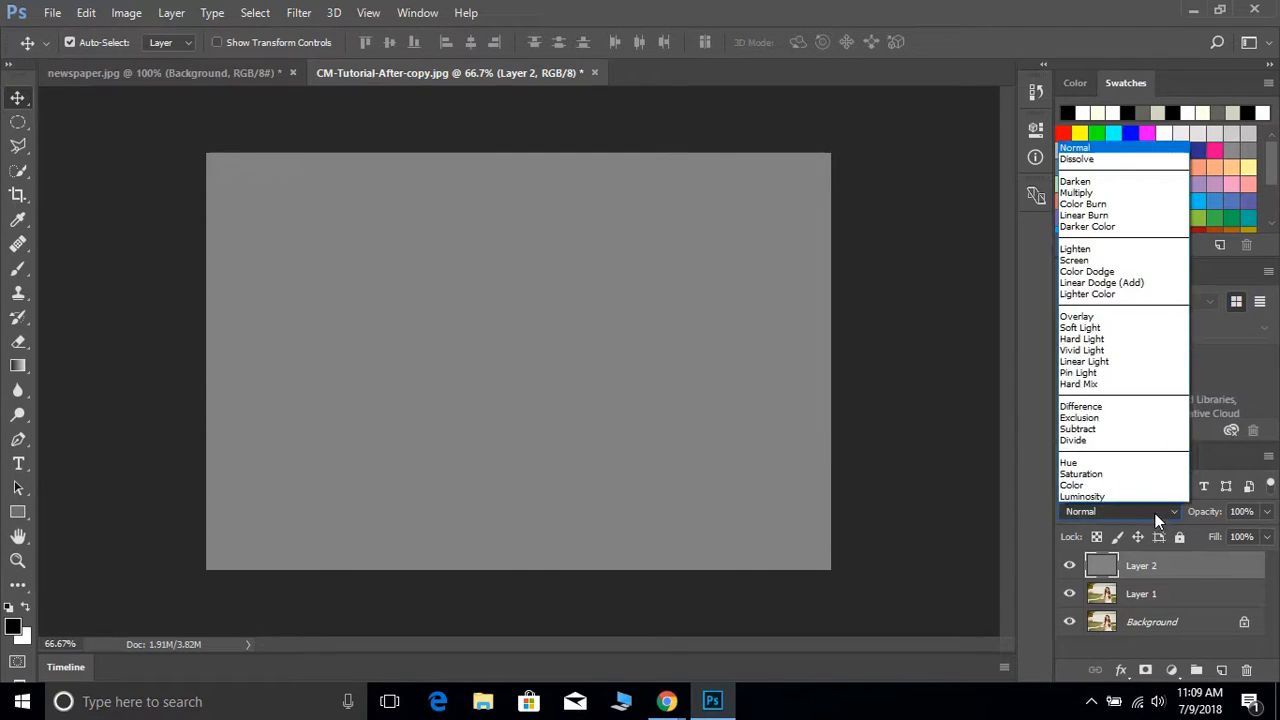
{"action": "left_click", "coordinate": [1122, 336]}
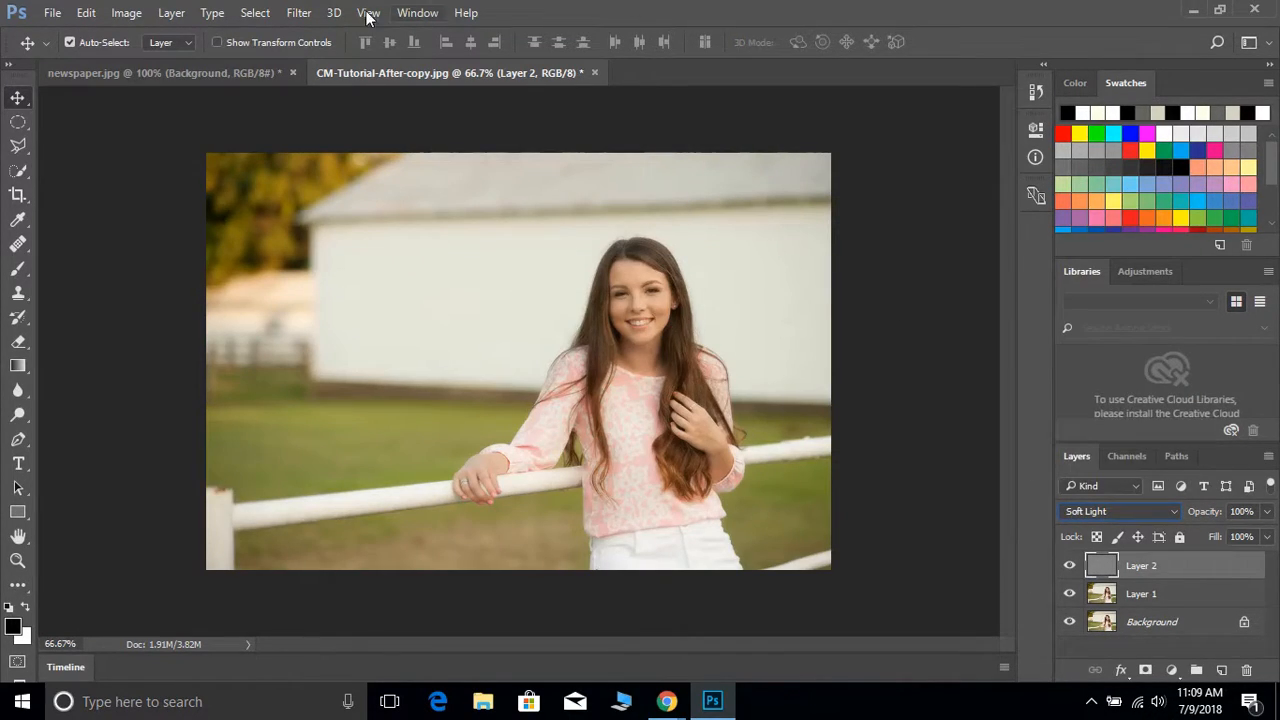
Step: Open the Lighting Effects filter for the gray Soft Light layer
{"action": "left_click", "coordinate": [318, 13]}
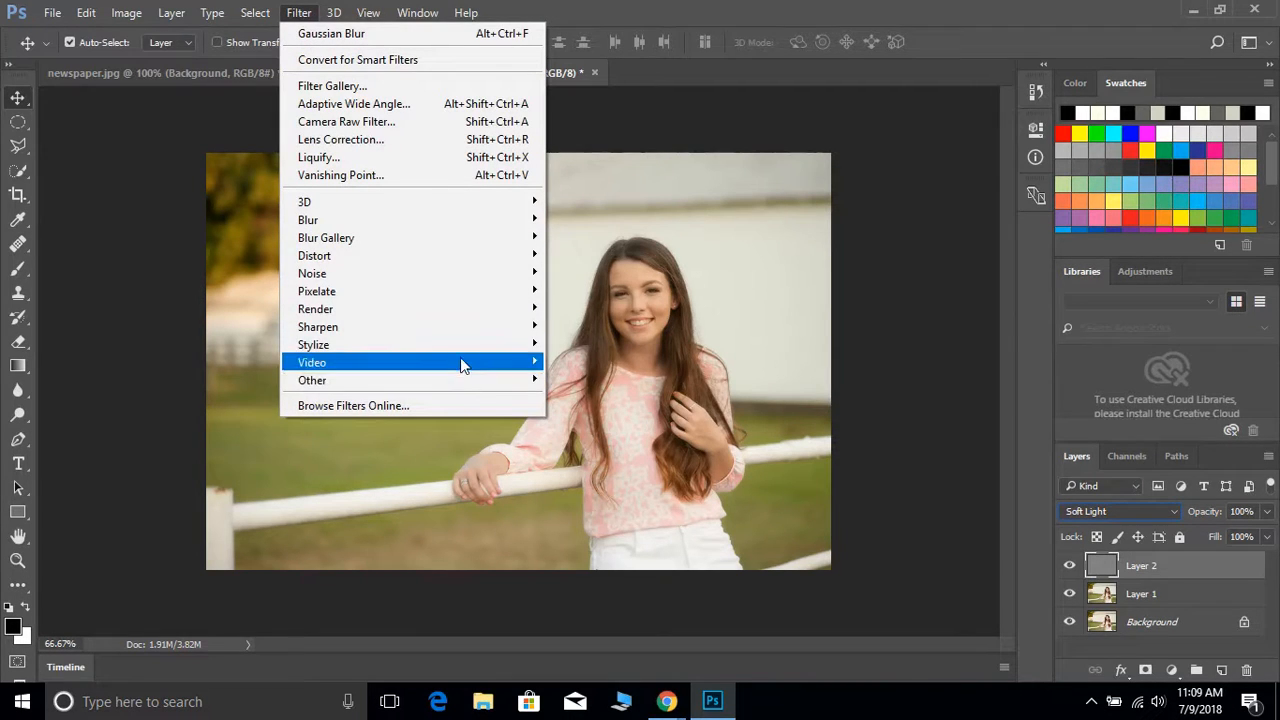
{"action": "mouse_move", "coordinate": [472, 310]}
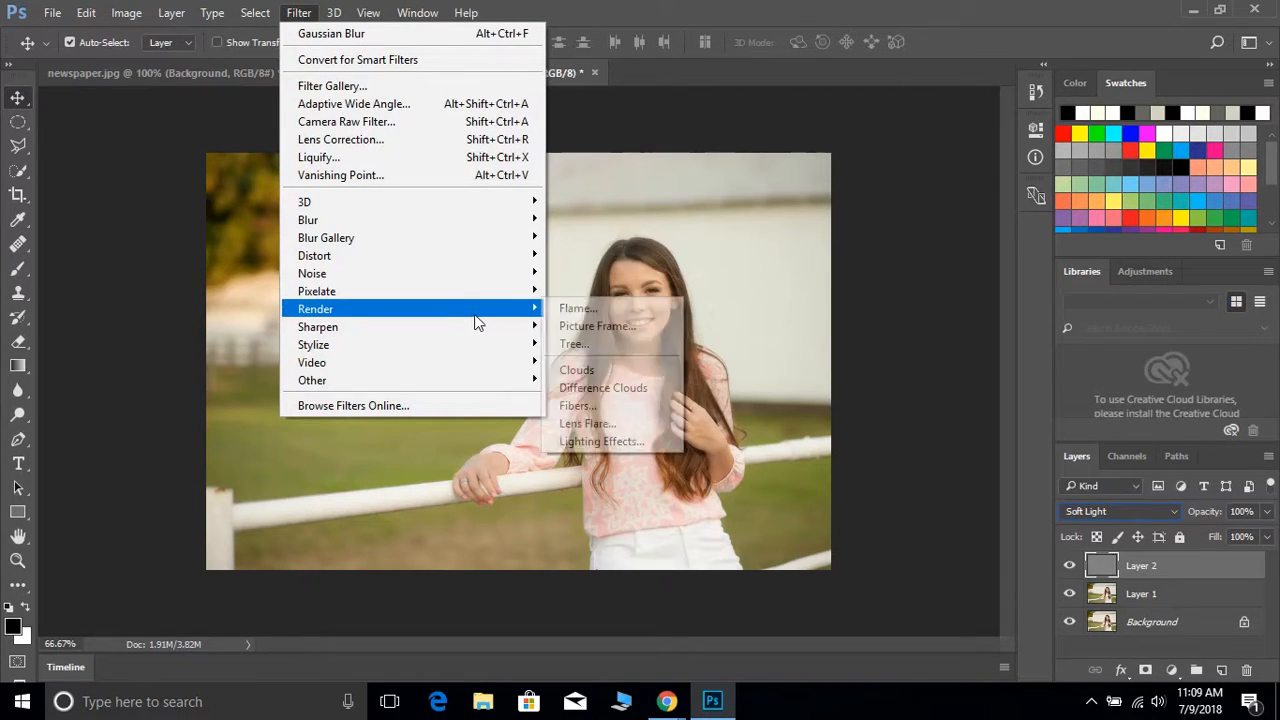
{"action": "left_click", "coordinate": [600, 441]}
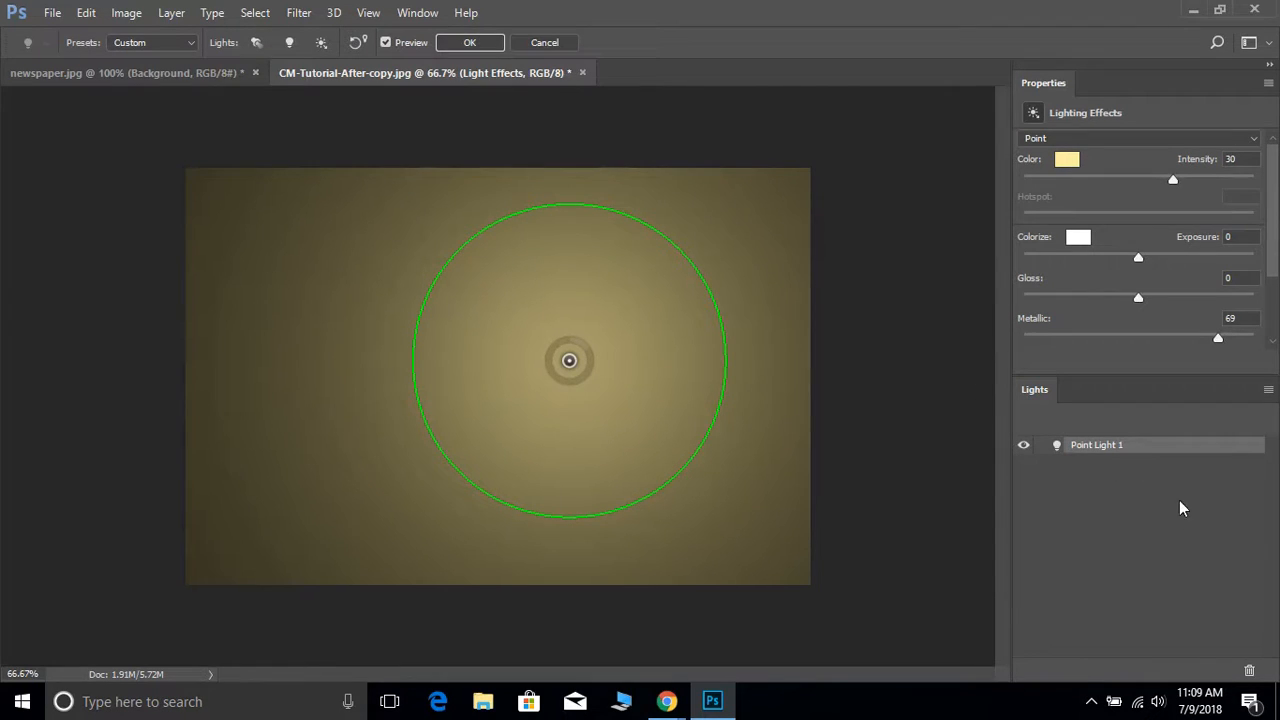
Step: Try to delete the only point light, and add a trial spot light and remove it again
{"action": "left_click", "coordinate": [1249, 671]}
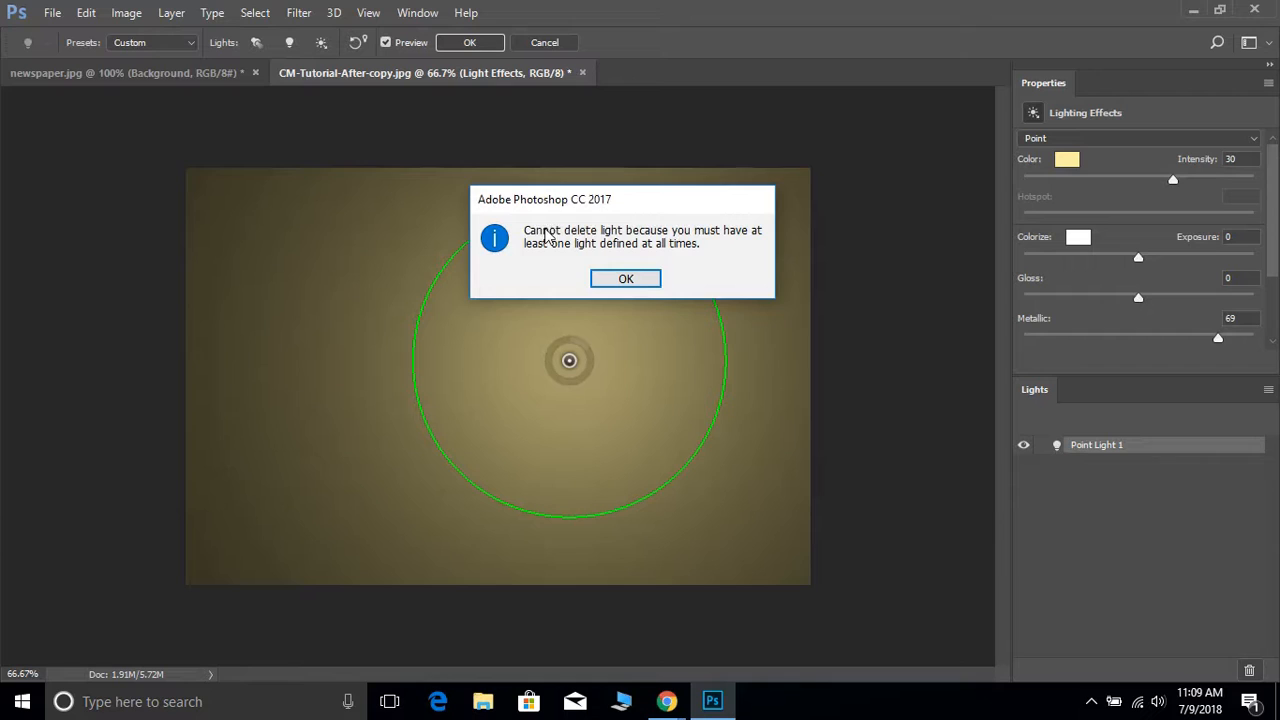
{"action": "left_click", "coordinate": [628, 279]}
{"action": "left_click", "coordinate": [255, 43]}
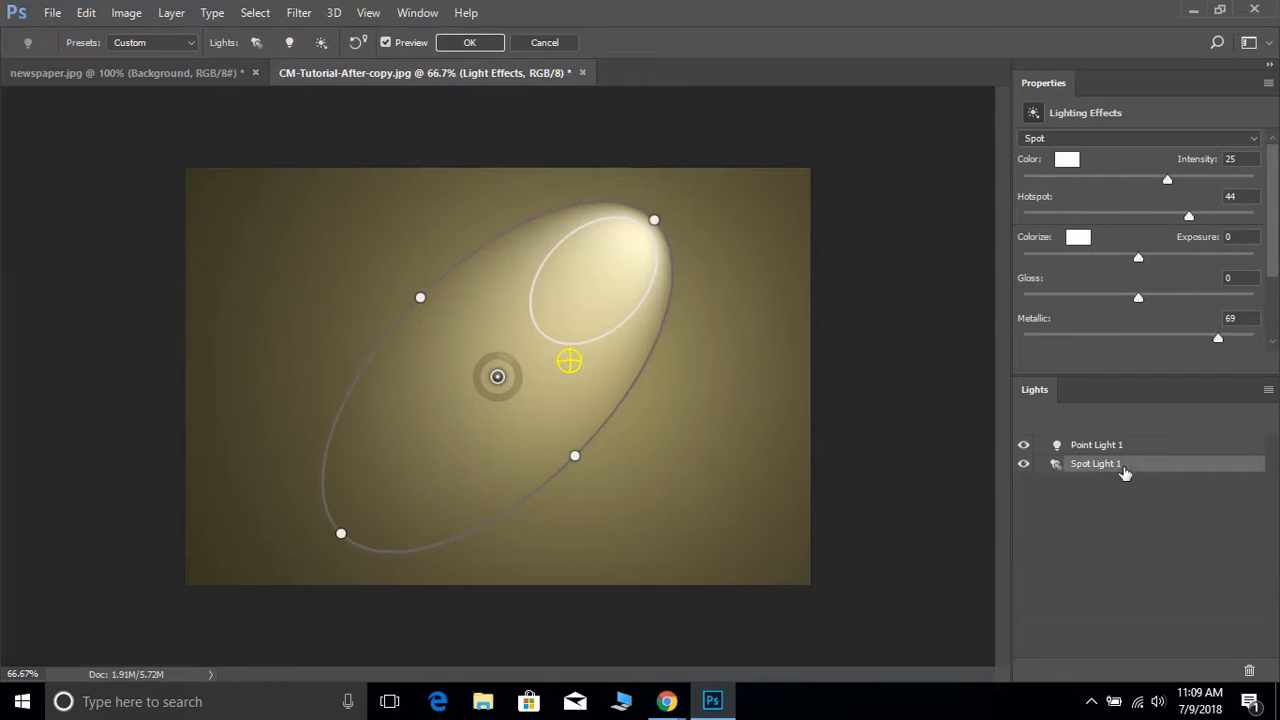
{"action": "mouse_move", "coordinate": [1121, 474]}
{"action": "left_mouse_down"}
{"action": "mouse_move", "coordinate": [1109, 429]}
{"action": "mouse_move", "coordinate": [1115, 452]}
{"action": "left_mouse_up"}
{"action": "left_click", "coordinate": [1246, 667]}
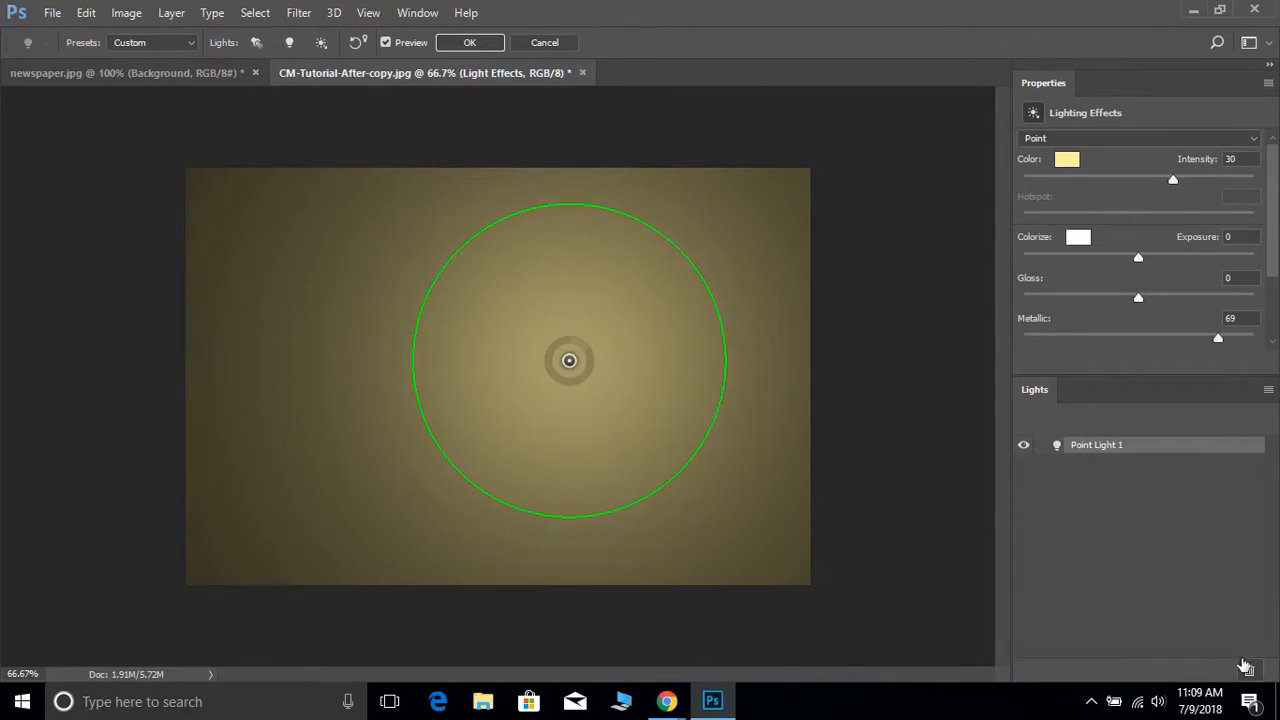
Step: Add a trial infinite light, aim it from the image's upper left and delete it again
{"action": "left_click", "coordinate": [321, 44]}
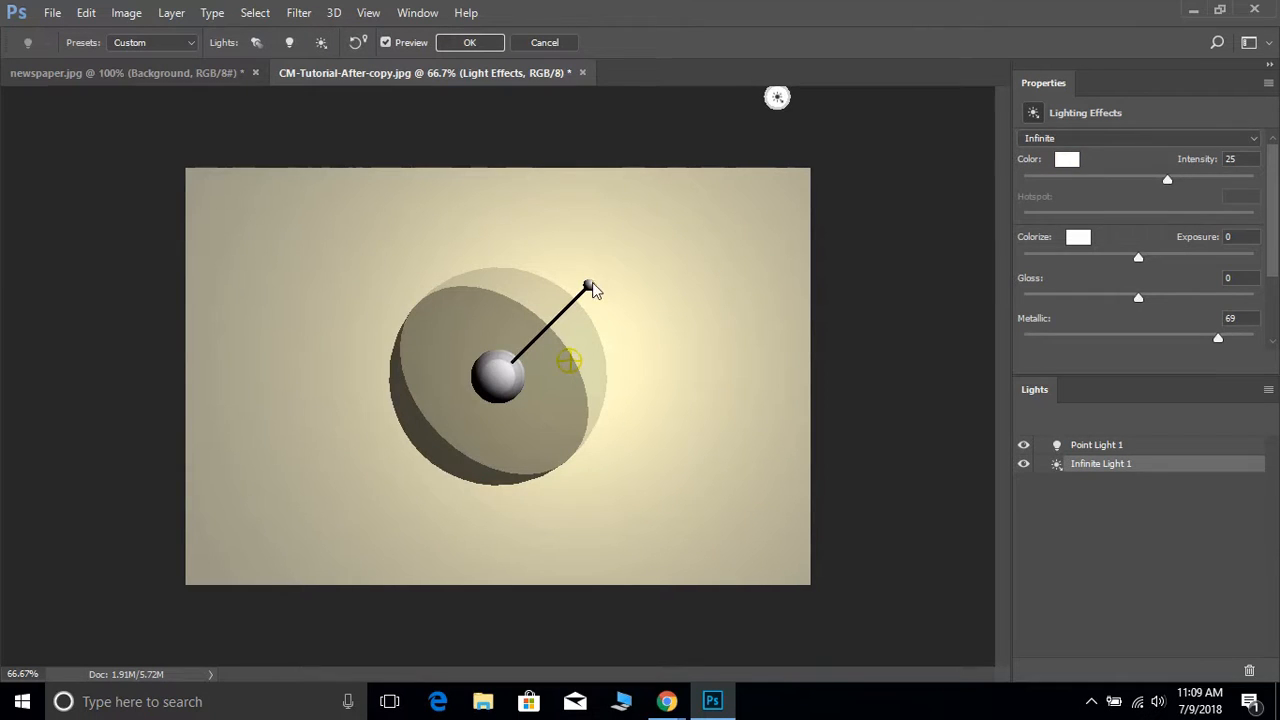
{"action": "left_click_drag", "start_coordinate": [588, 287], "coordinate": [356, 273]}
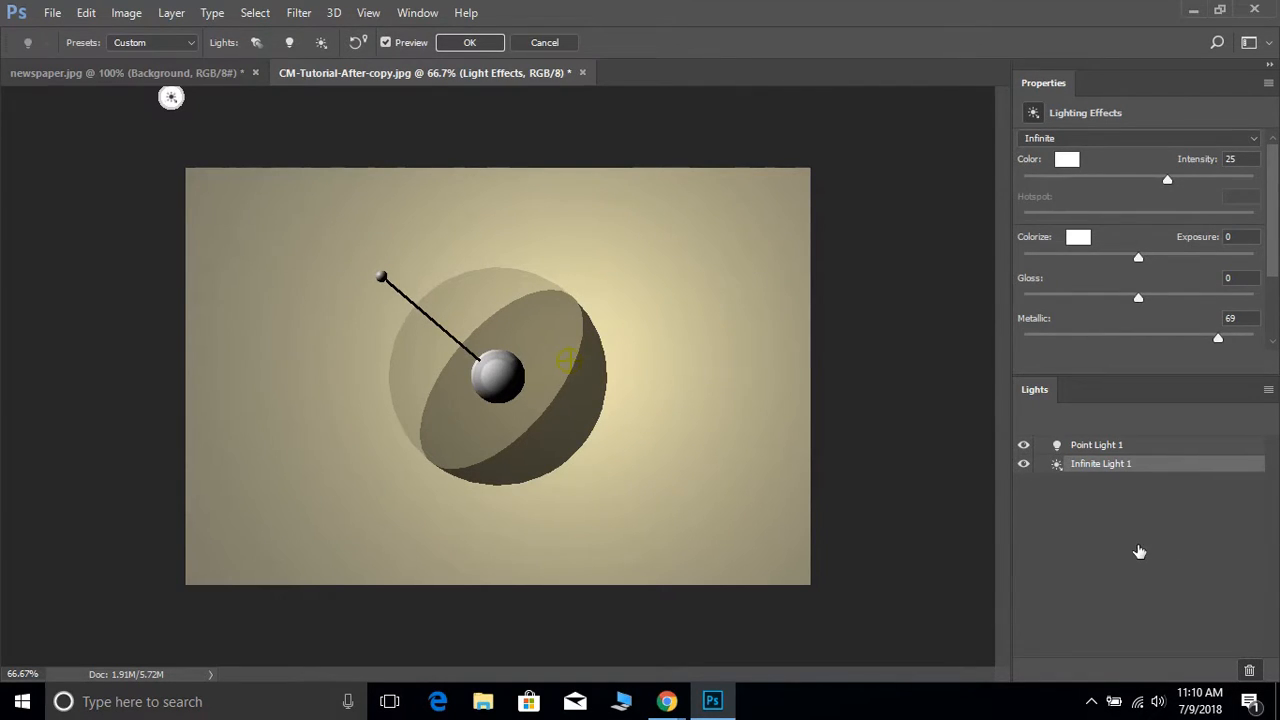
{"action": "key", "text": "Delete"}
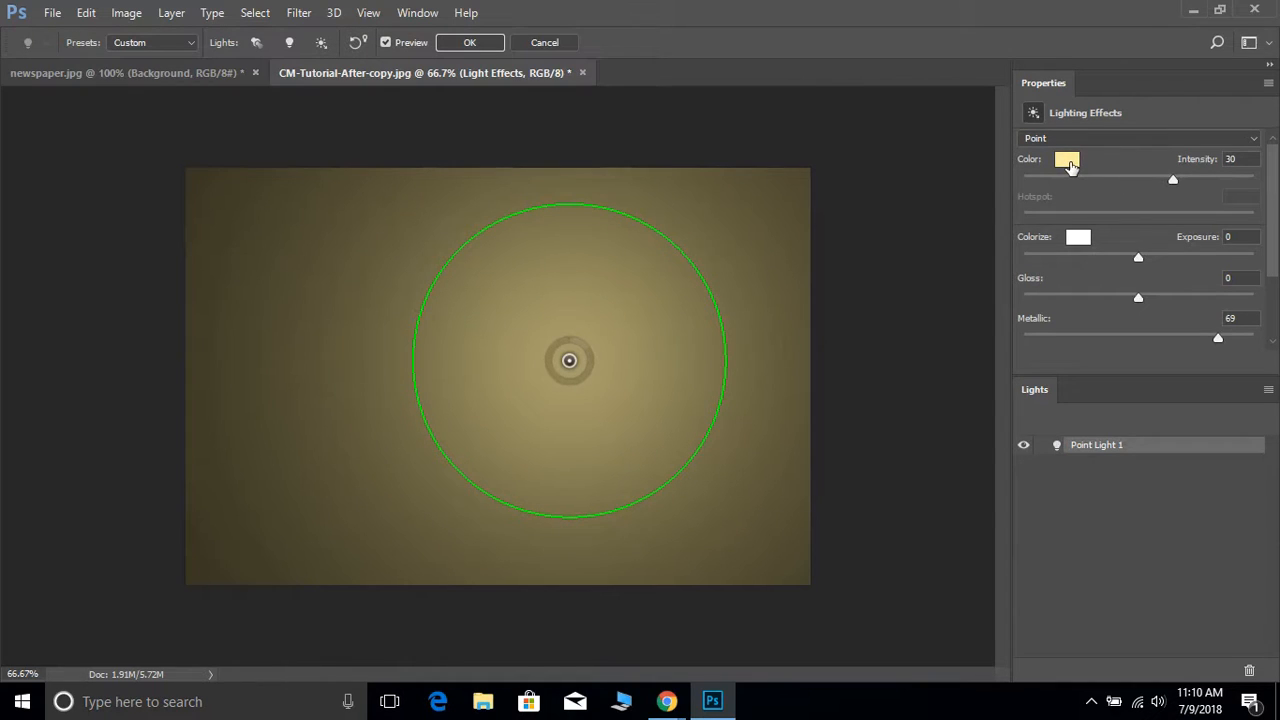
Step: Keep the point light's pale yellow color, set its intensity to 40, apply the lighting and compare the image with and without it
{"action": "left_click", "coordinate": [1068, 162]}
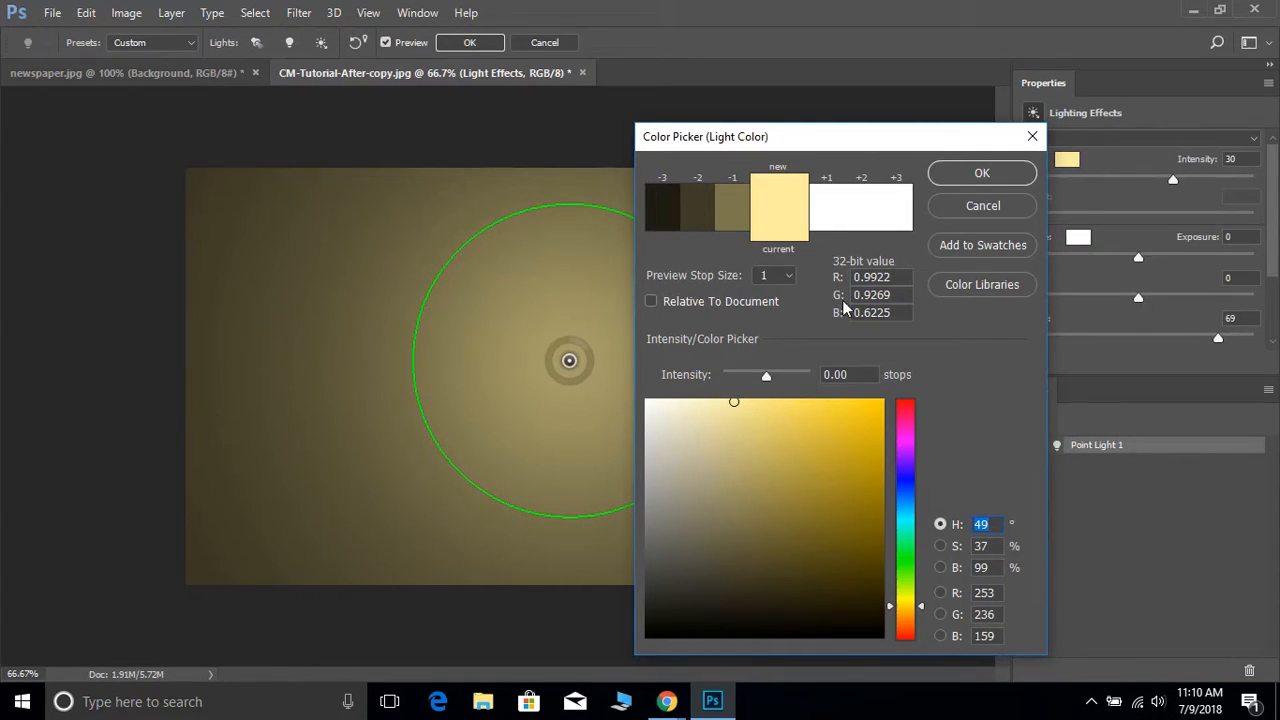
{"action": "left_click", "coordinate": [975, 172]}
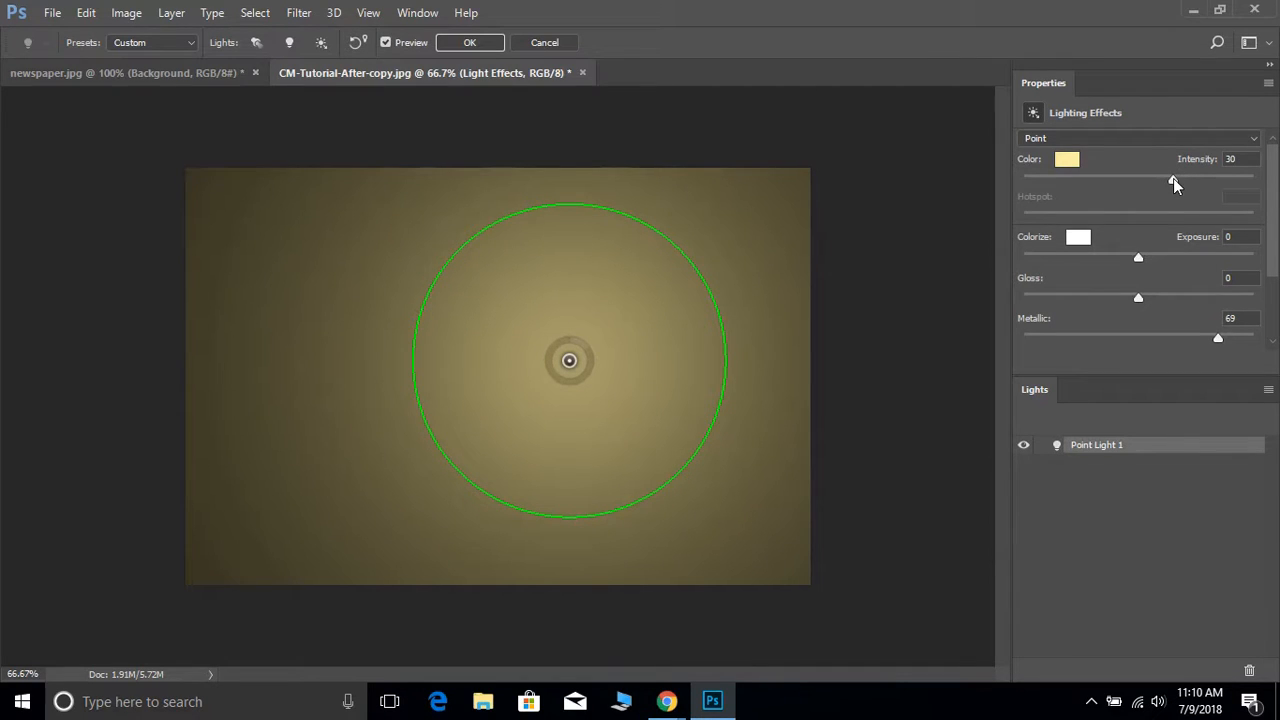
{"action": "left_click_drag", "start_coordinate": [1173, 178], "coordinate": [1187, 178]}
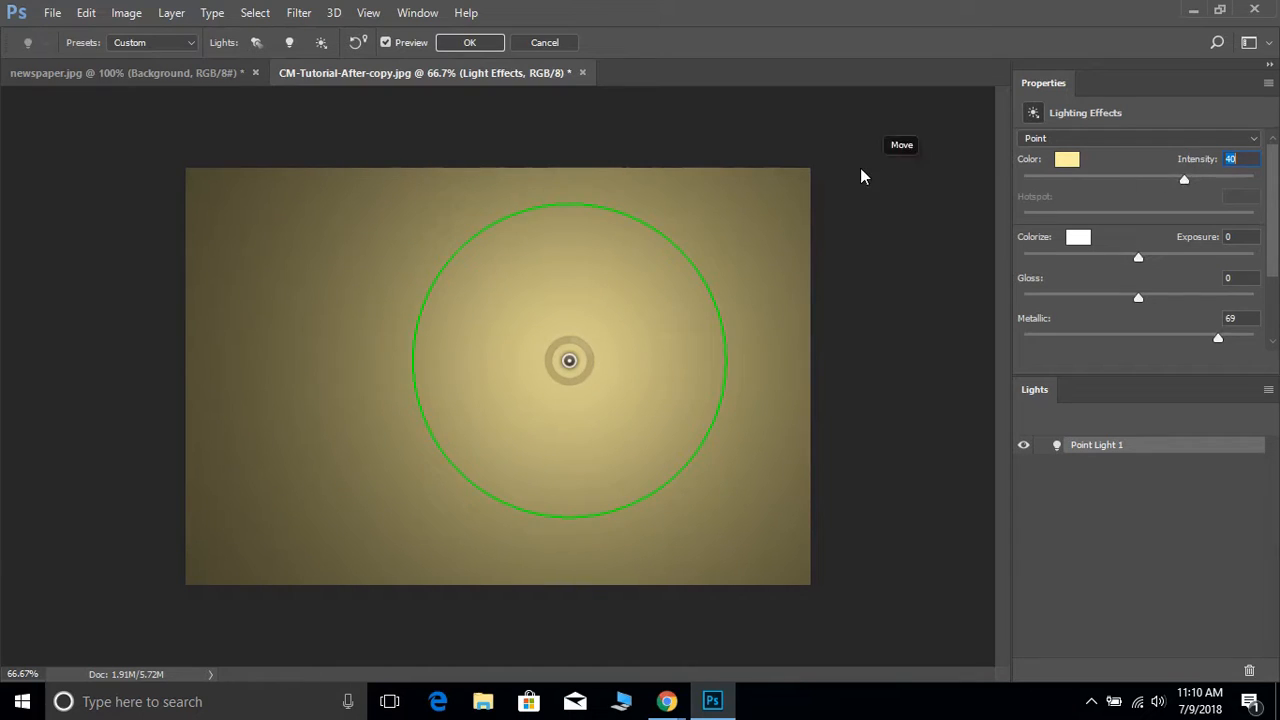
{"action": "left_click", "coordinate": [486, 42]}
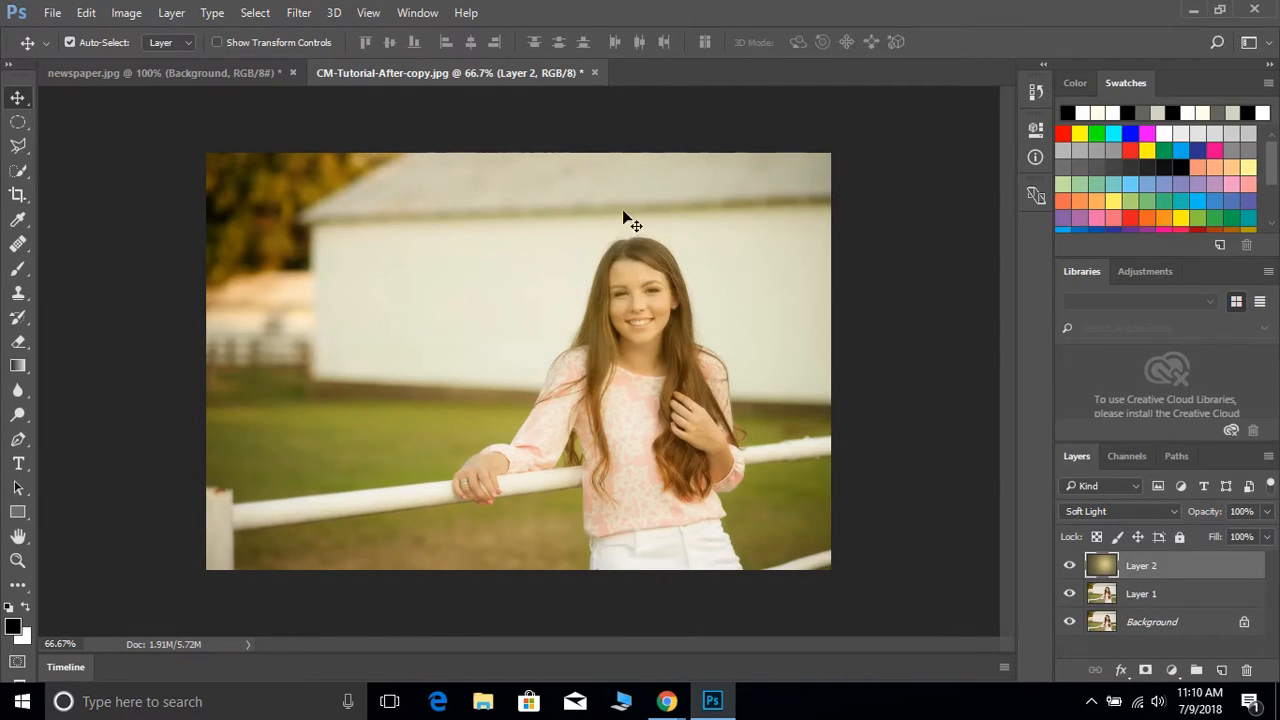
{"action": "left_click", "coordinate": [1069, 566]}
{"action": "left_click", "coordinate": [1069, 567]}
Step: Add a Levels adjustment layer directly above the Background layer
{"action": "left_click", "coordinate": [1160, 622]}
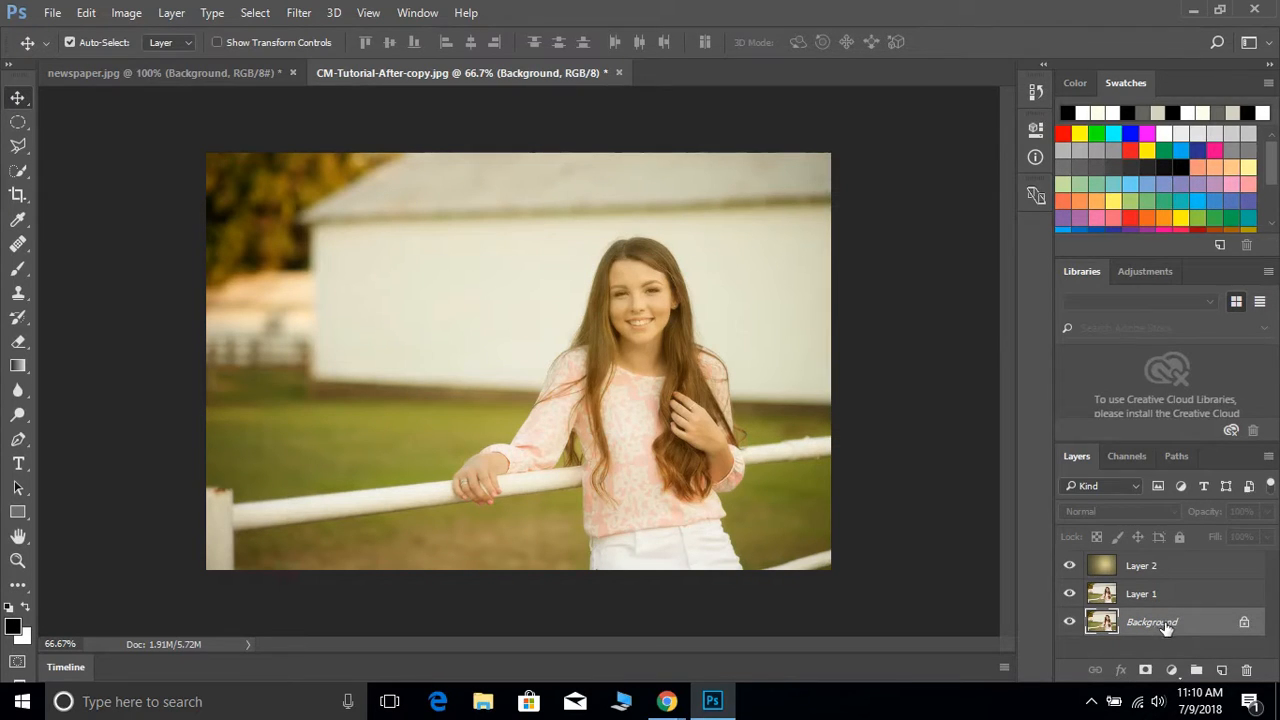
{"action": "left_click", "coordinate": [1172, 670]}
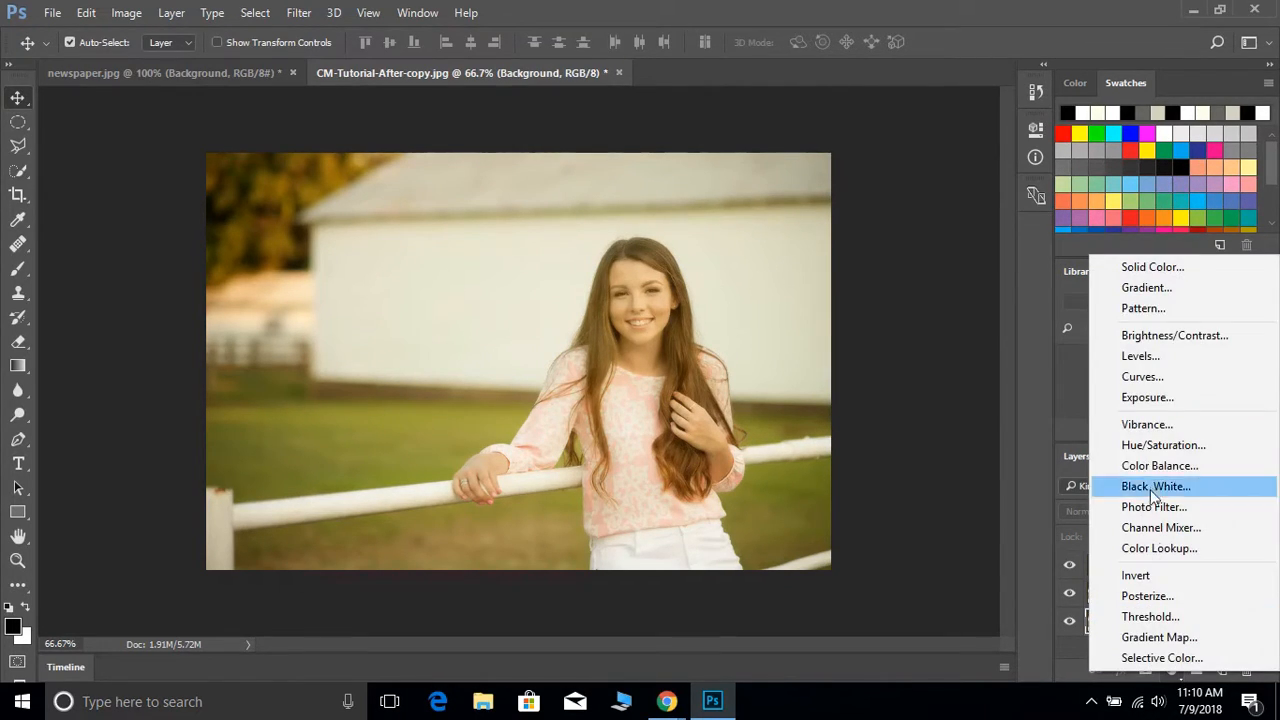
{"action": "left_click", "coordinate": [1135, 358]}
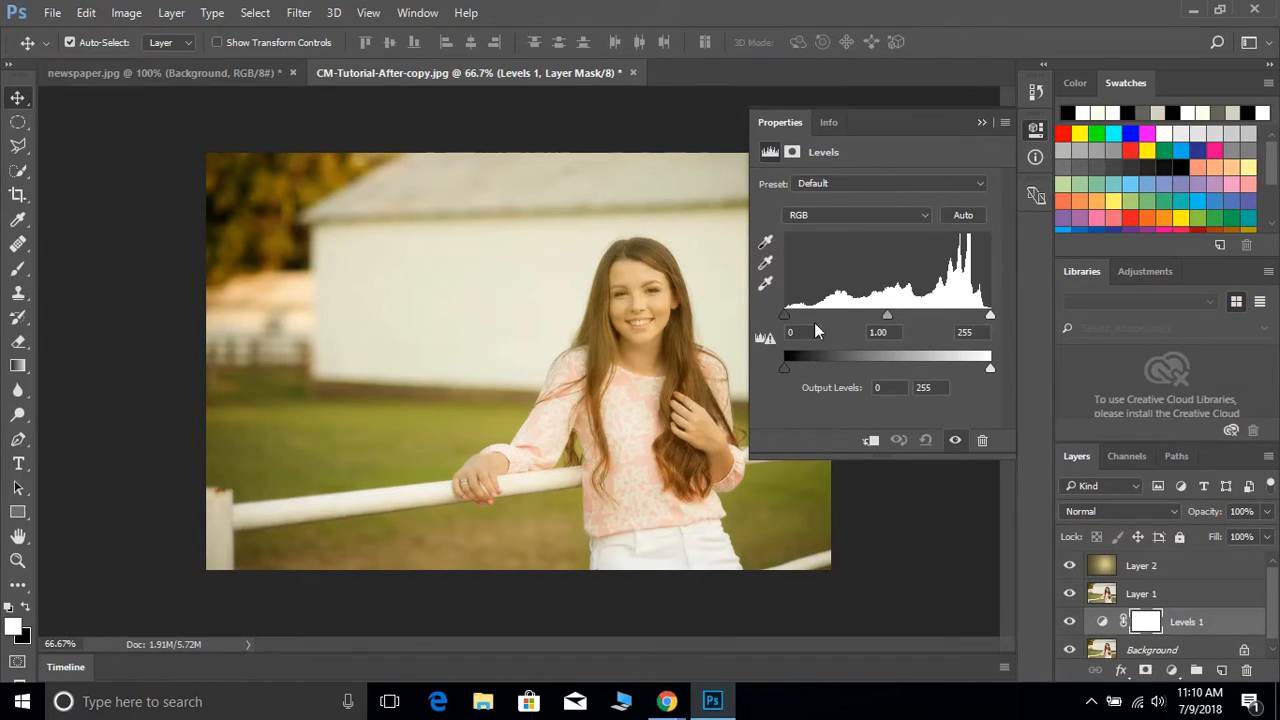
Step: In the Red channel of the Levels adjustment, raise the black input to 53 and slightly lower the white input
{"action": "left_click", "coordinate": [906, 213]}
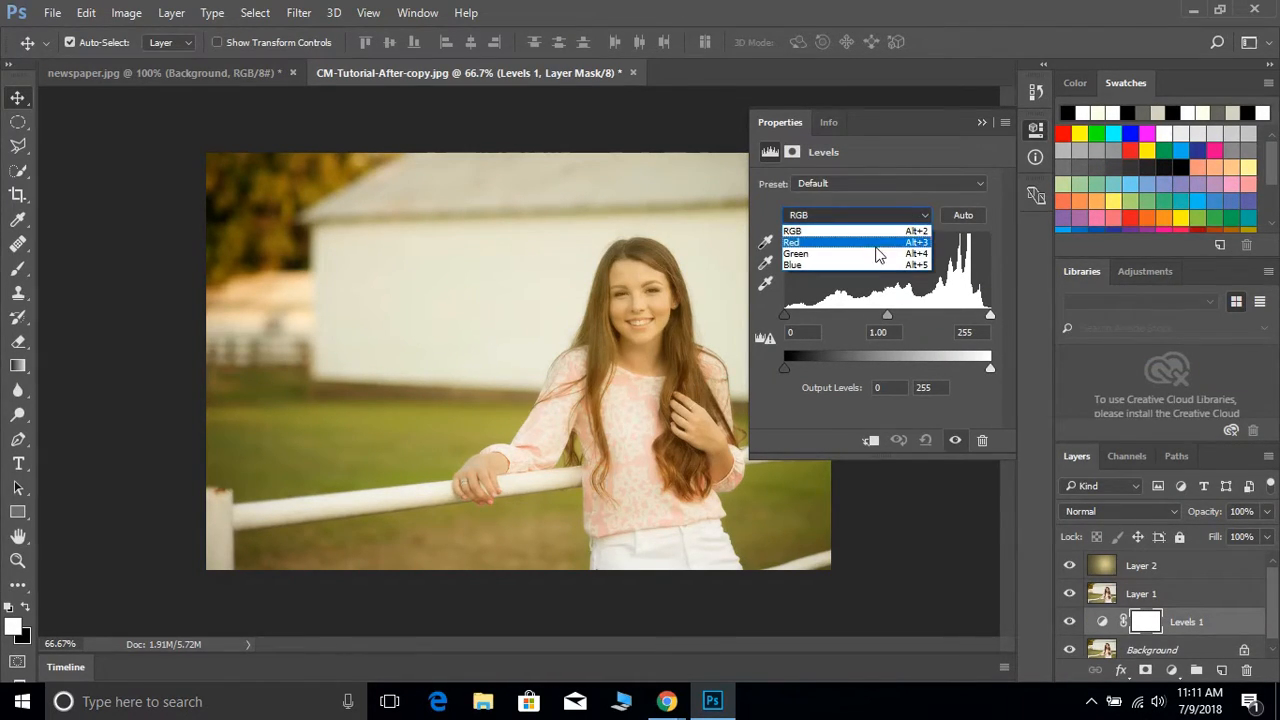
{"action": "left_click", "coordinate": [840, 230]}
{"action": "left_click_drag", "start_coordinate": [785, 318], "coordinate": [827, 316]}
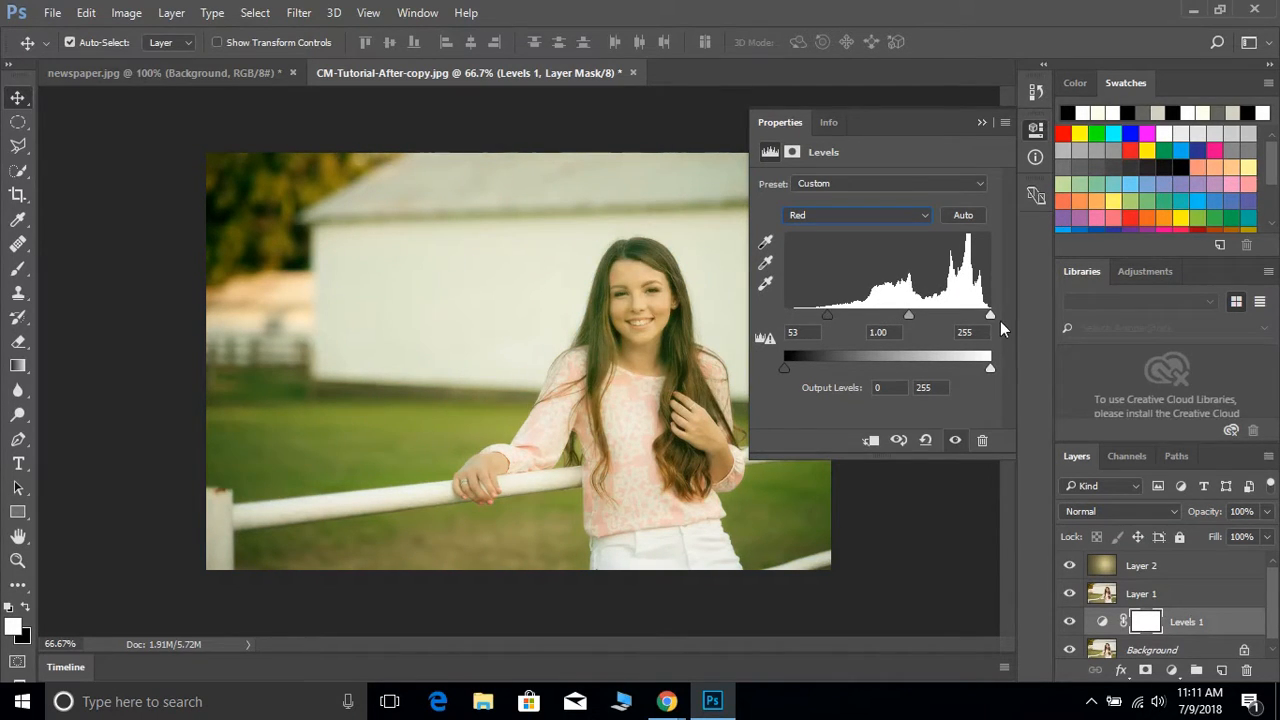
{"action": "left_click_drag", "start_coordinate": [989, 314], "coordinate": [984, 315]}
Step: In the Green channel of the Levels adjustment, set the black input to 36 and the white input to 243
{"action": "left_click", "coordinate": [910, 214]}
{"action": "left_click", "coordinate": [868, 243]}
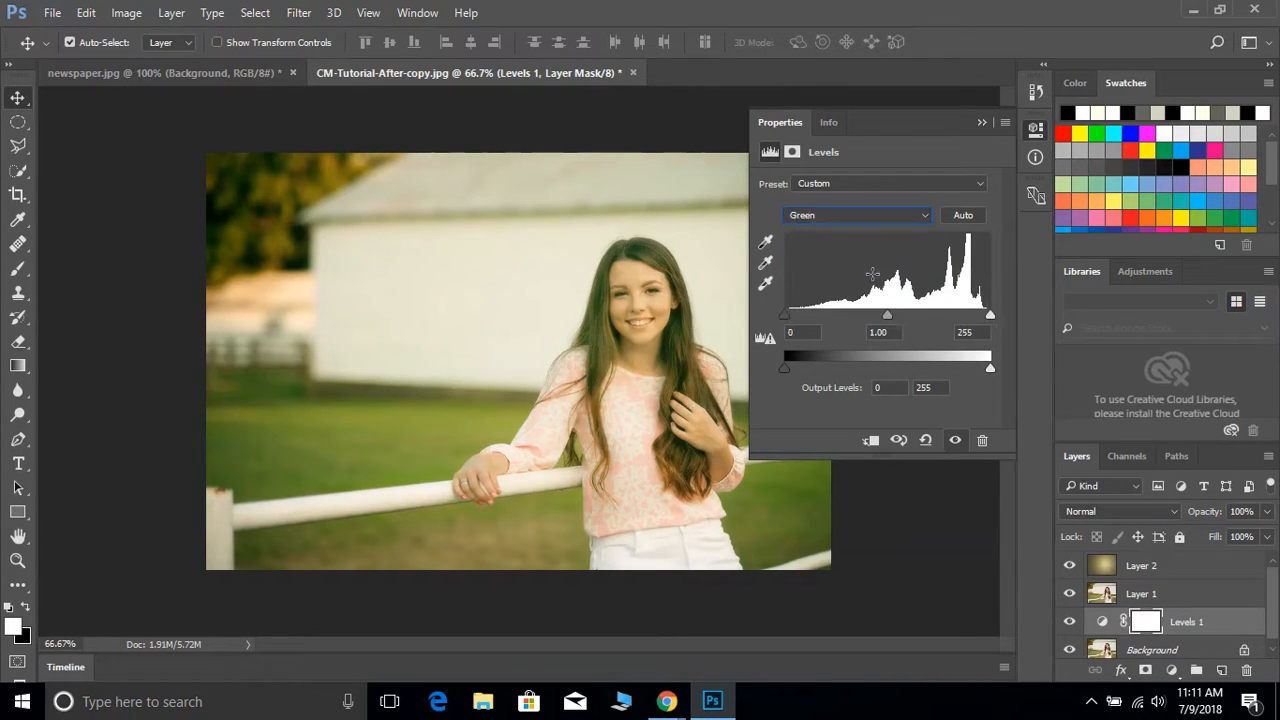
{"action": "left_click_drag", "start_coordinate": [786, 315], "coordinate": [817, 316]}
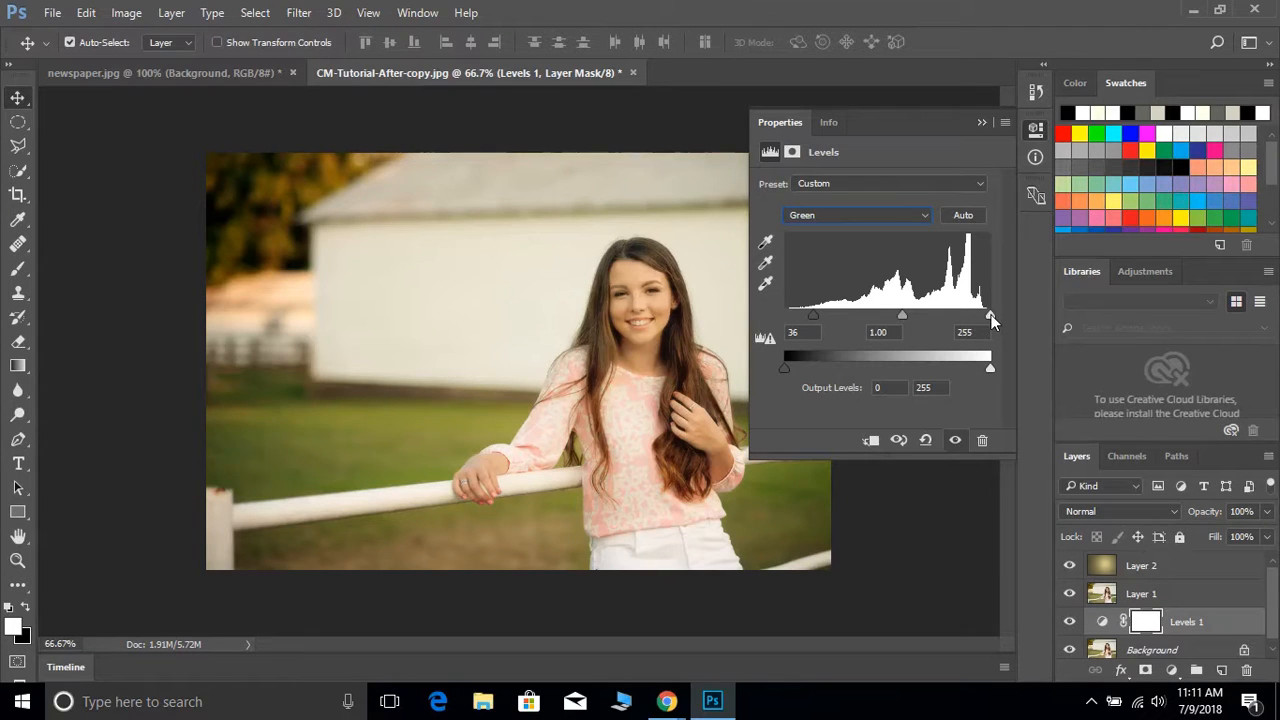
{"action": "left_click_drag", "start_coordinate": [990, 316], "coordinate": [981, 318]}
Step: In the Blue channel of the Levels adjustment, slightly raise the black input and lower the white input, and collapse the adjustment's settings
{"action": "left_click", "coordinate": [880, 222]}
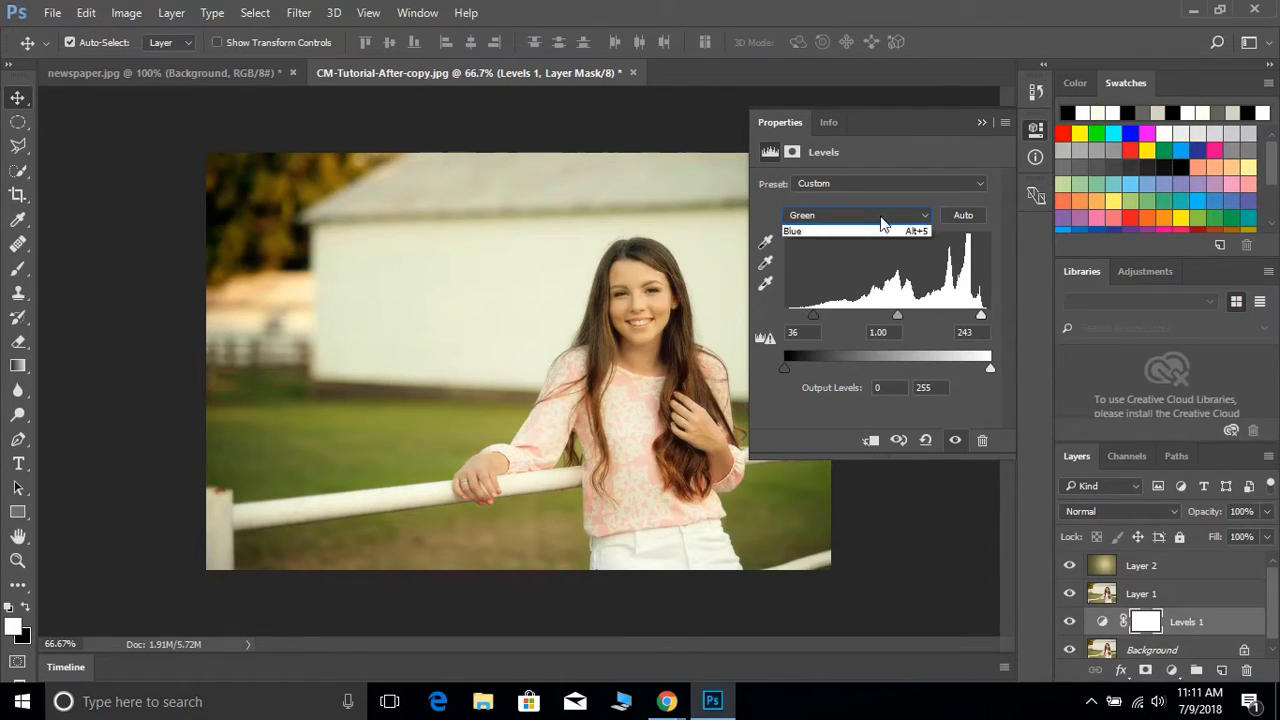
{"action": "left_click", "coordinate": [856, 262]}
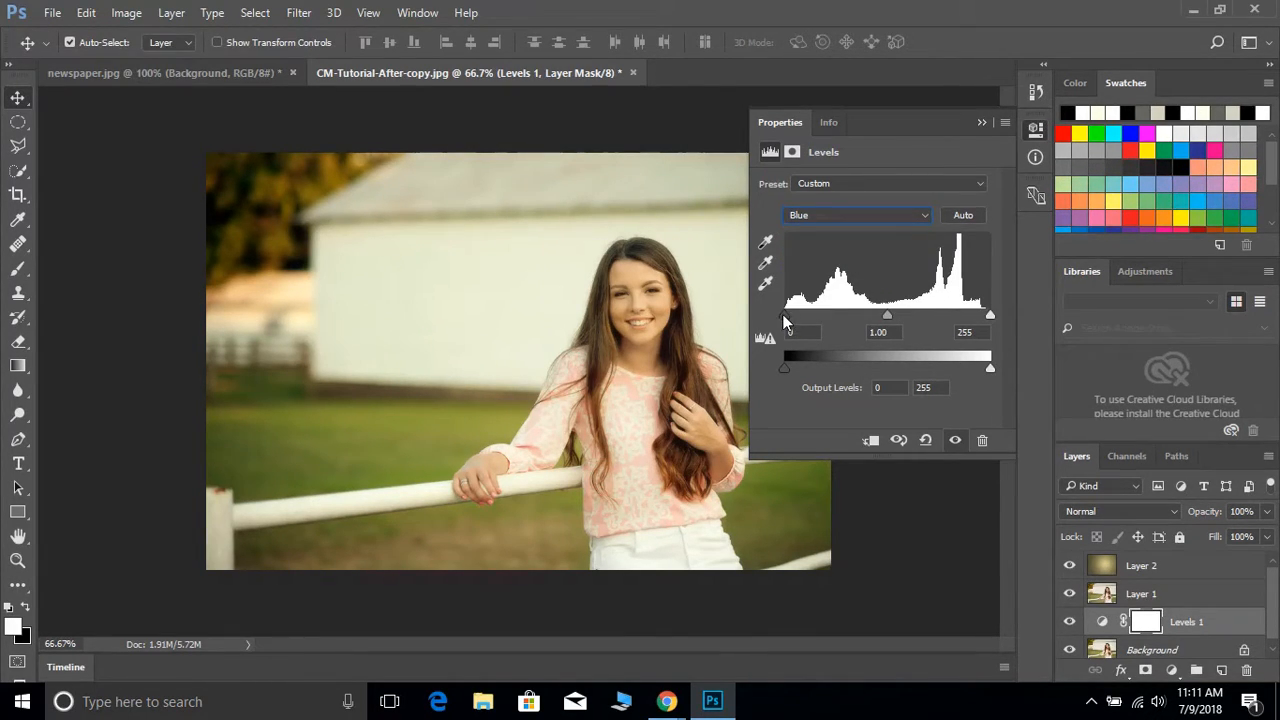
{"action": "left_click_drag", "start_coordinate": [784, 318], "coordinate": [790, 318]}
{"action": "left_click_drag", "start_coordinate": [991, 316], "coordinate": [977, 318]}
{"action": "left_click_drag", "start_coordinate": [981, 320], "coordinate": [978, 319]}
{"action": "left_click", "coordinate": [981, 122]}
Step: Compare the portrait with and without the Levels 1, Layer 1 and Layer 2 effects, leaving all layers visible
{"action": "left_click", "coordinate": [1071, 622]}
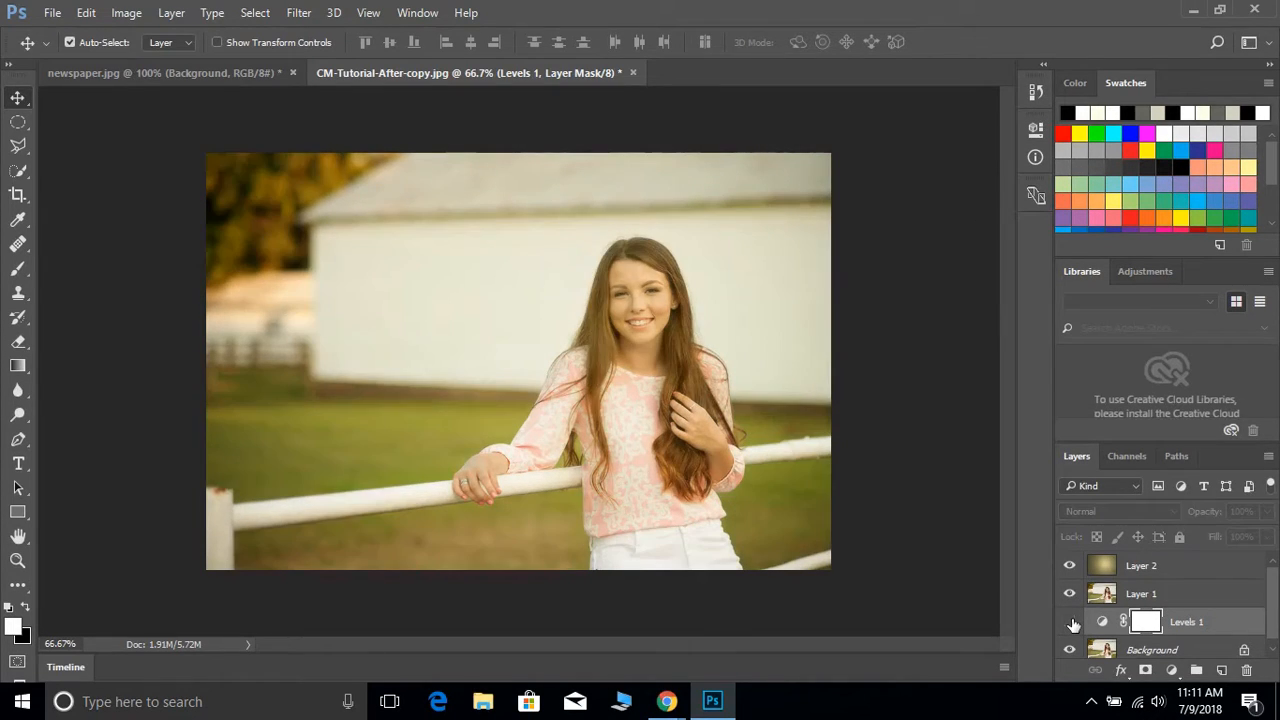
{"action": "left_click", "coordinate": [1071, 622]}
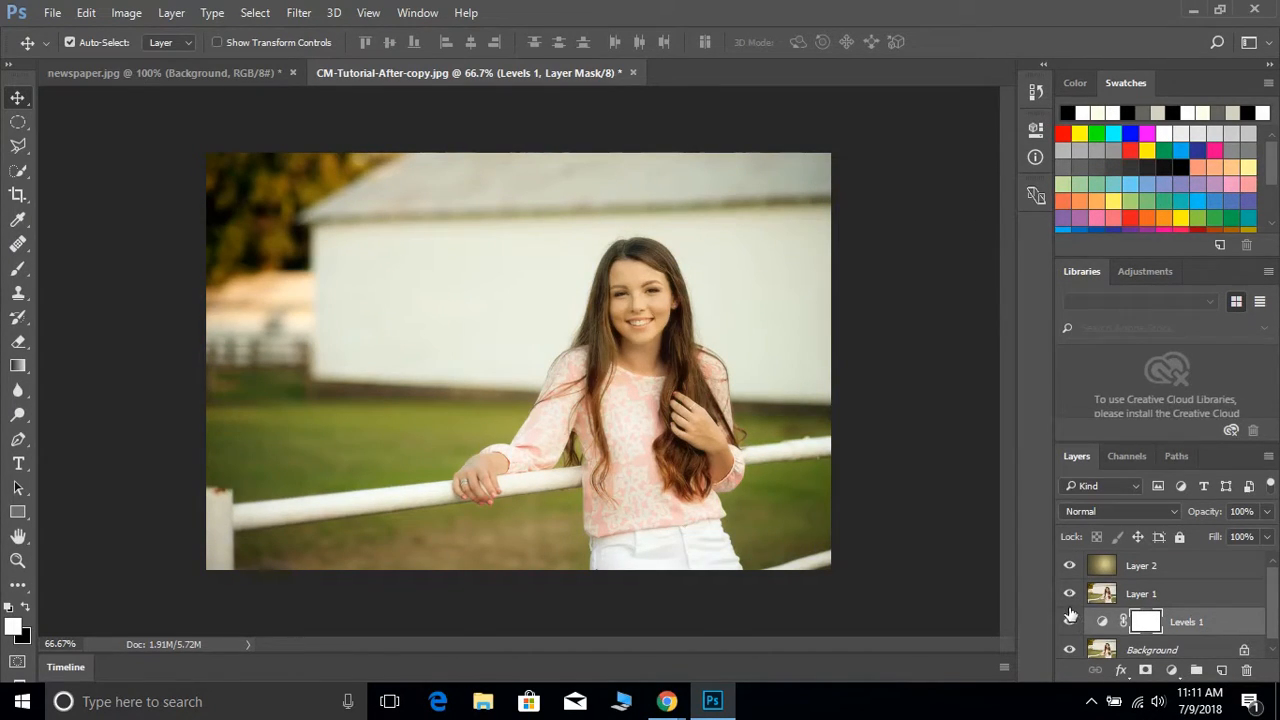
{"action": "left_click", "coordinate": [1069, 594]}
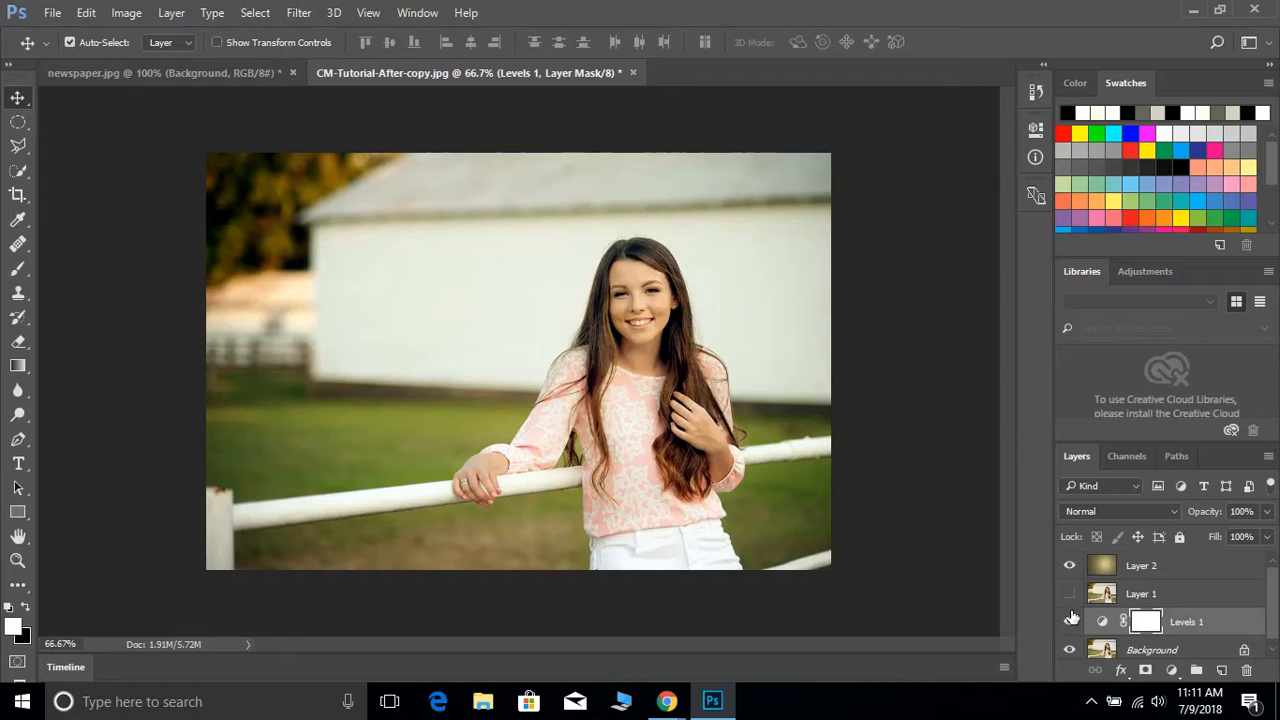
{"action": "left_click", "coordinate": [1071, 622]}
{"action": "left_click", "coordinate": [1071, 622]}
{"action": "left_click", "coordinate": [1069, 595]}
{"action": "left_click", "coordinate": [1070, 566]}
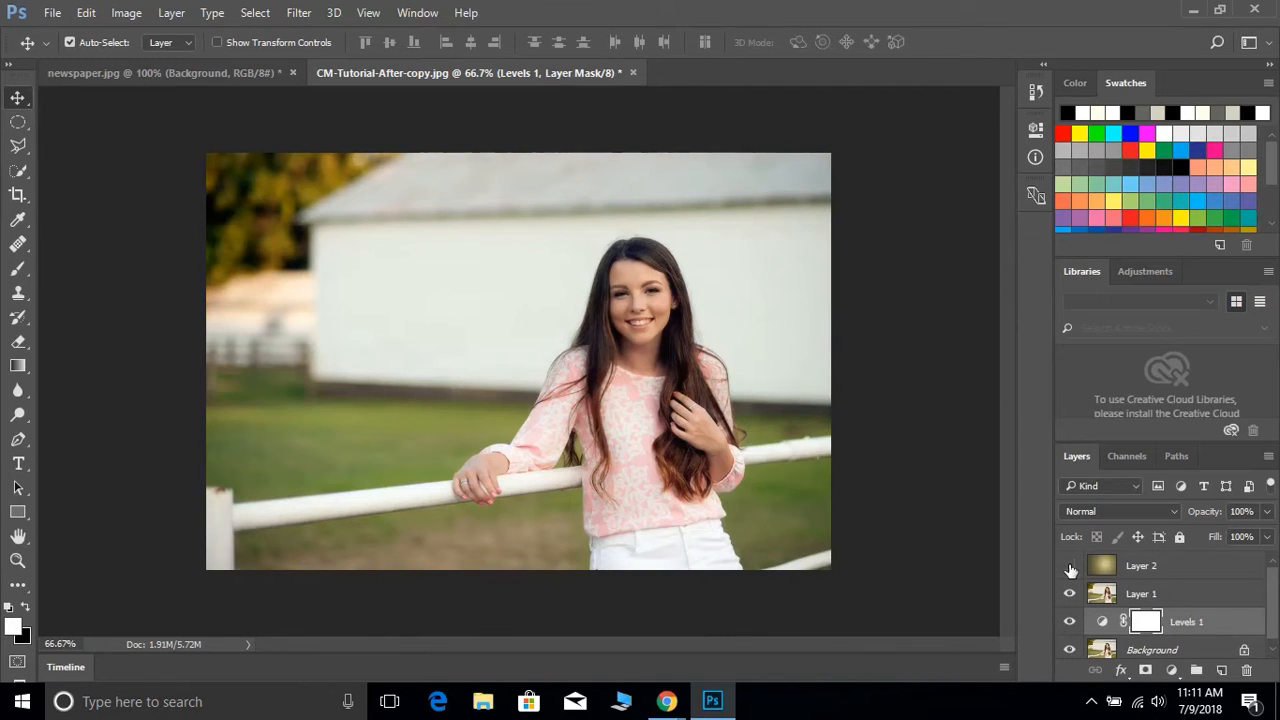
{"action": "left_click", "coordinate": [1070, 566]}
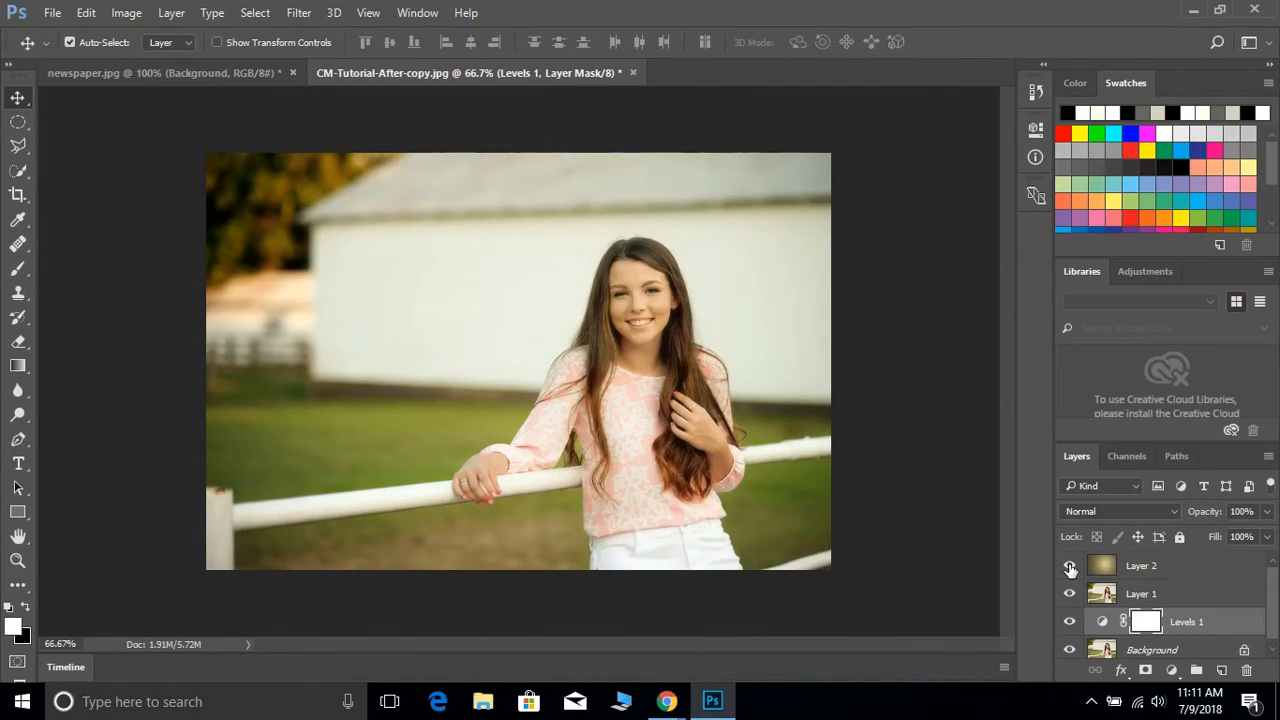